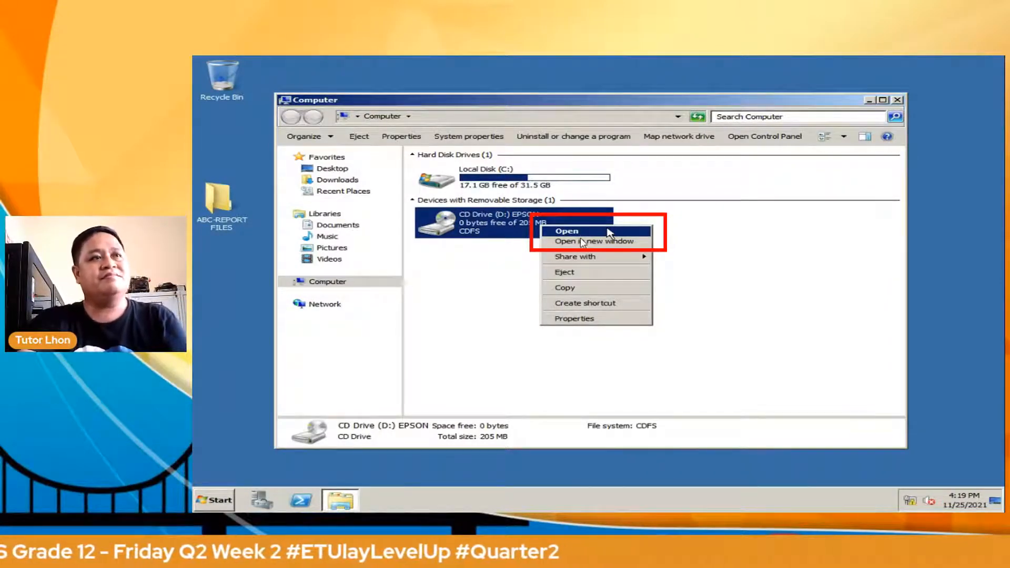
# Open the WINX64 folder under Driver\Printer\Driver on the EPSON CD drive (D:)
pyautogui.click(710, 294)
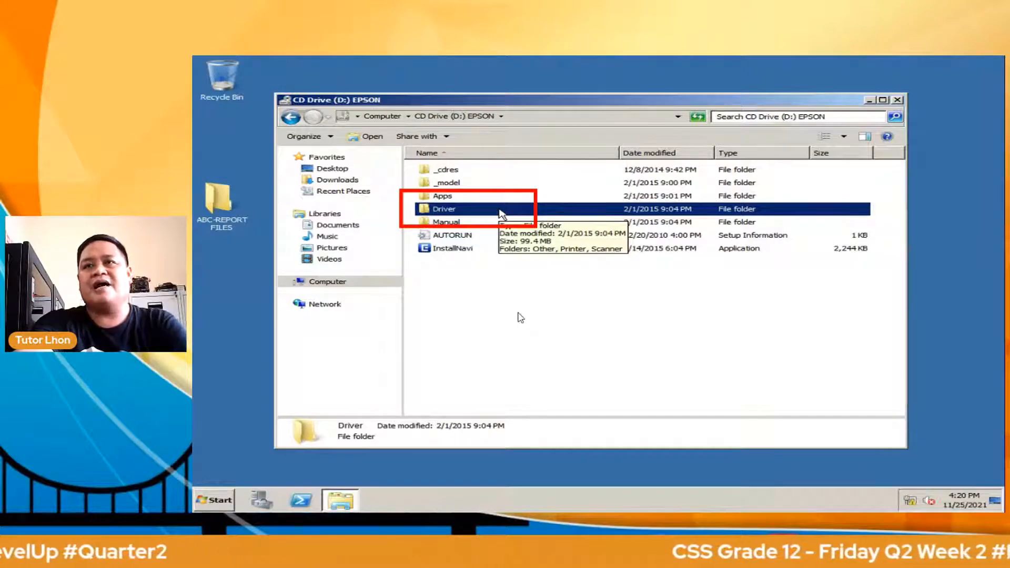
pyautogui.click(518, 313)
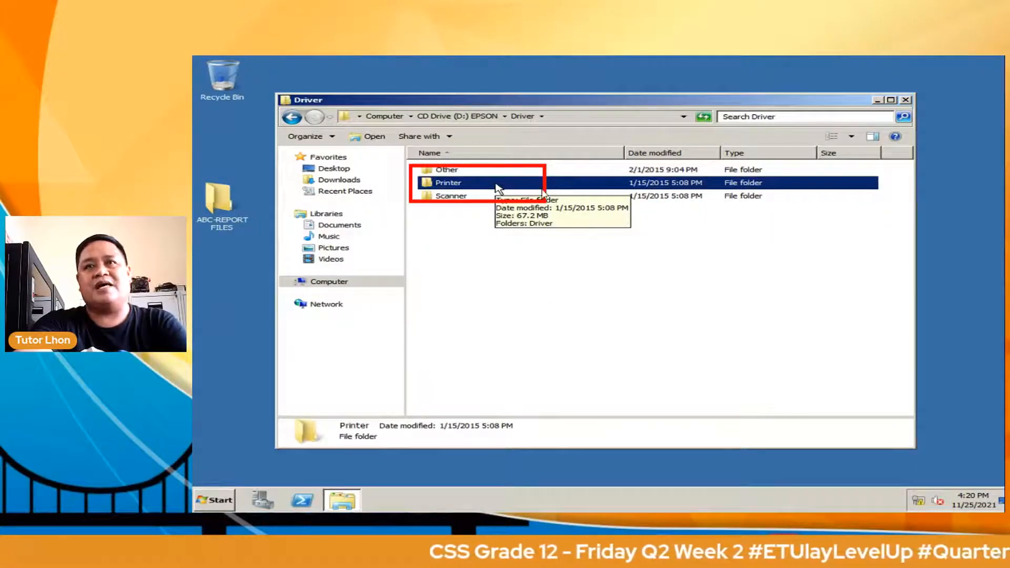
pyautogui.click(515, 262)
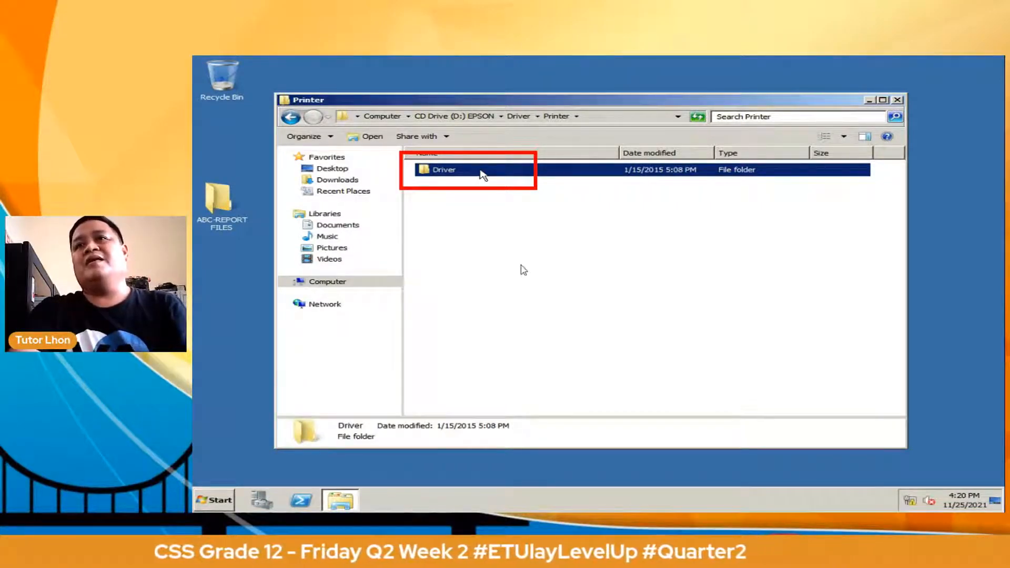
pyautogui.click(468, 215)
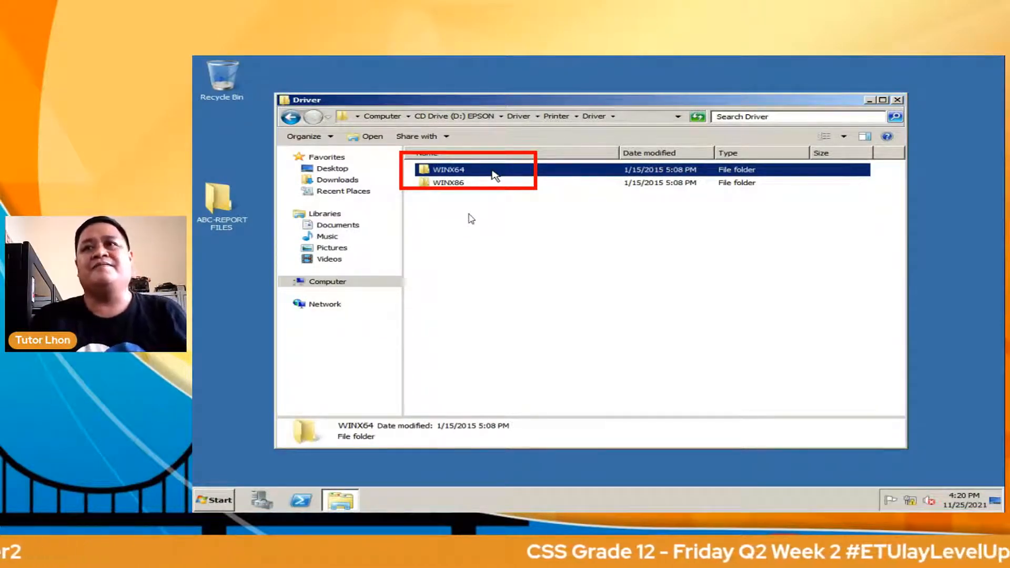
pyautogui.doubleClick(495, 173)
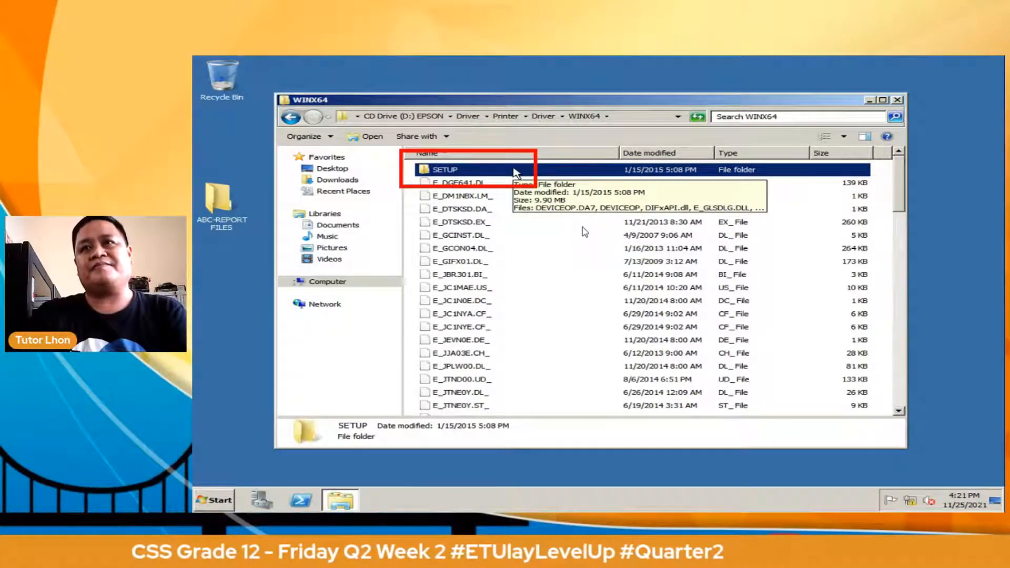
# Run SETUP64 from the SETUP folder and accept English as the printer utility's setup language
pyautogui.doubleClick(513, 170)
pyautogui.click(482, 276)
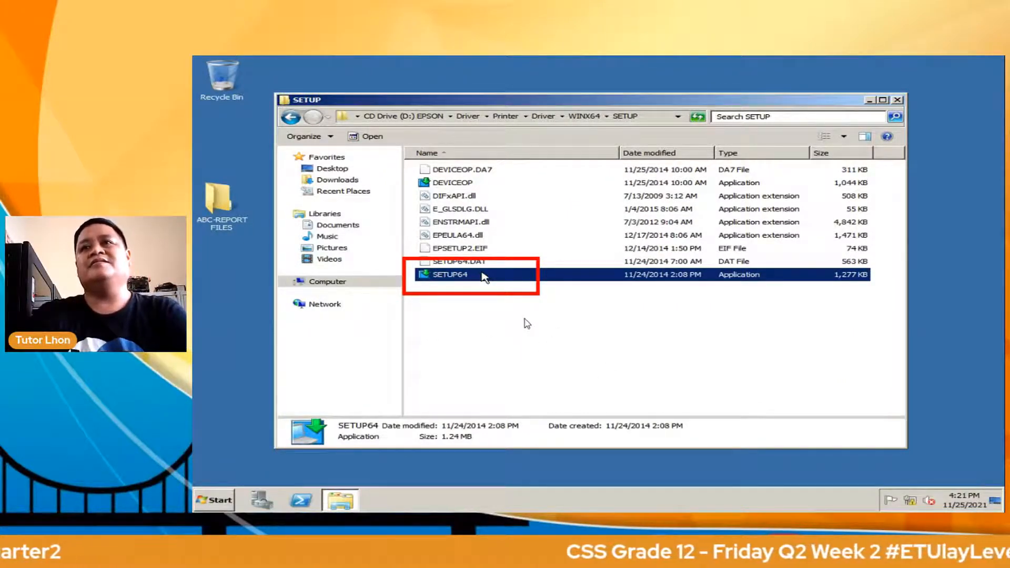
pyautogui.doubleClick(484, 278)
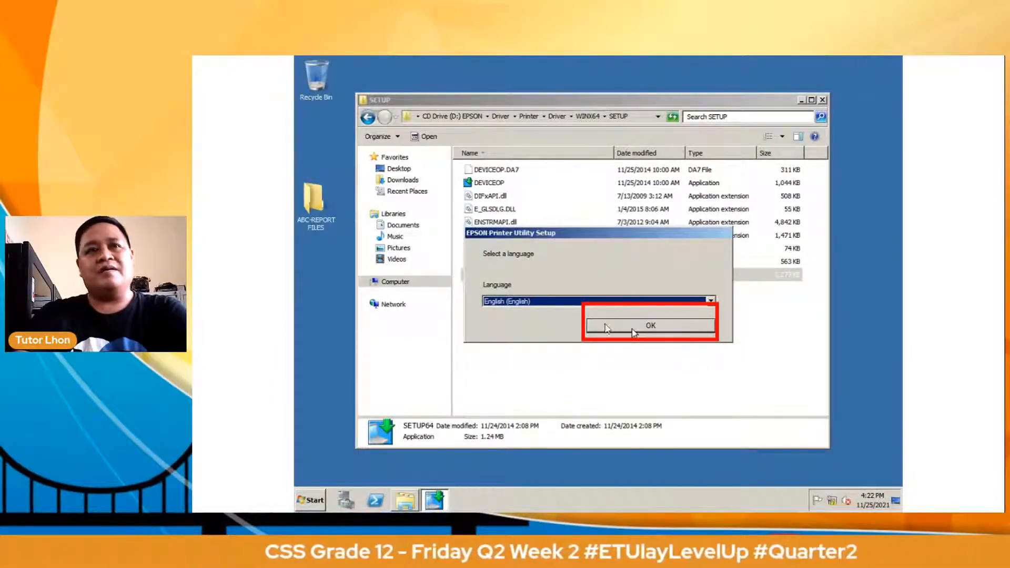
pyautogui.click(634, 331)
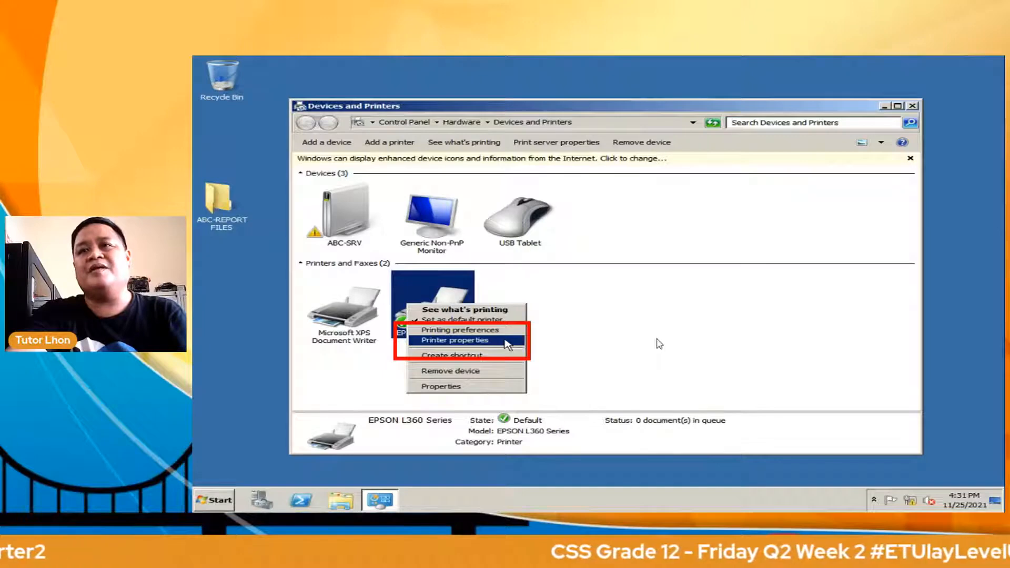
# From the EPSON L360 Series printer's sharing properties, locate the x86 driver files in Driver\Printer\Driver\WINX86 on the EPSON CD
pyautogui.click(507, 342)
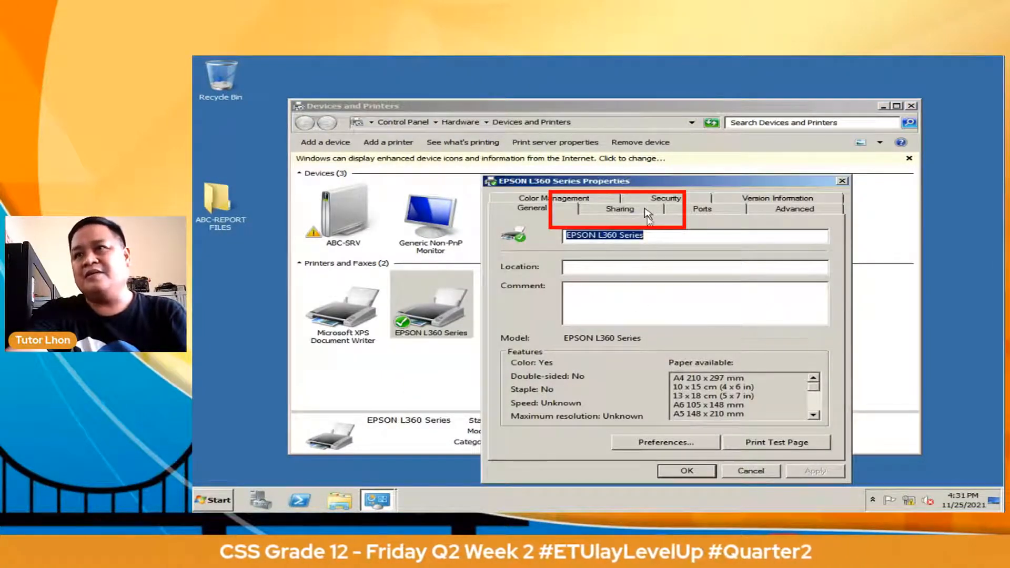
pyautogui.click(646, 209)
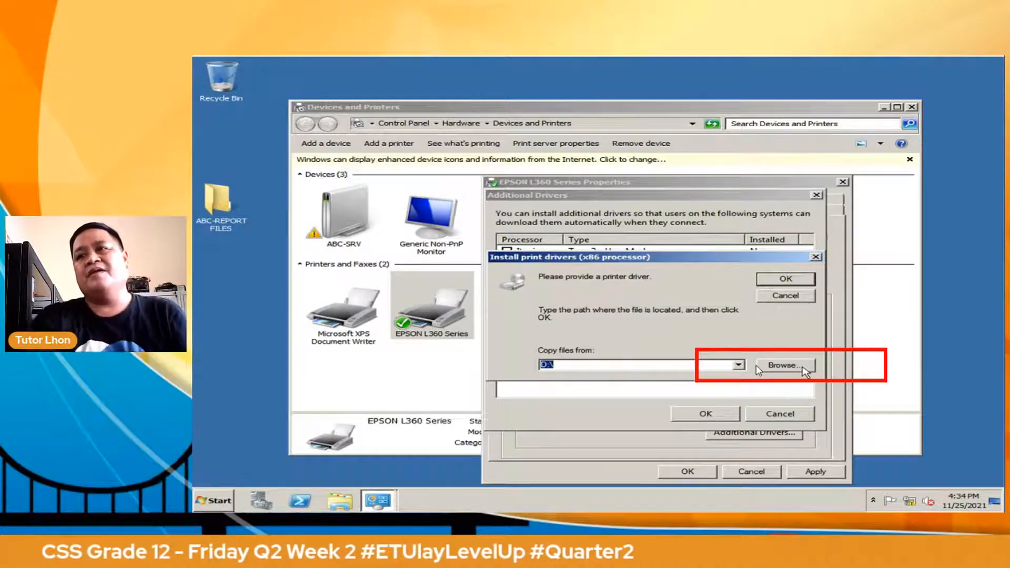
pyautogui.click(784, 365)
pyautogui.click(662, 321)
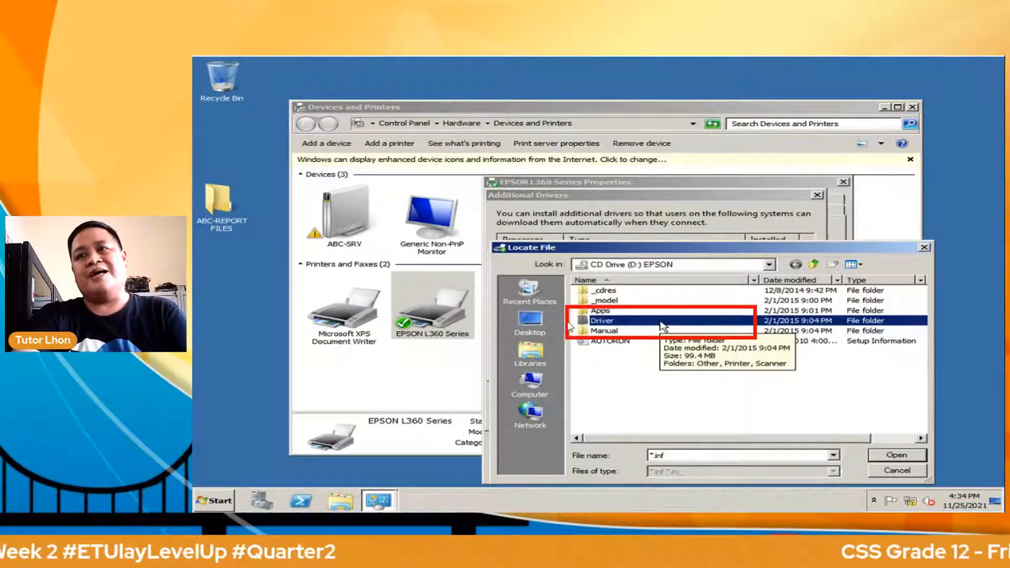
pyautogui.doubleClick(661, 322)
pyautogui.doubleClick(642, 301)
pyautogui.click(642, 293)
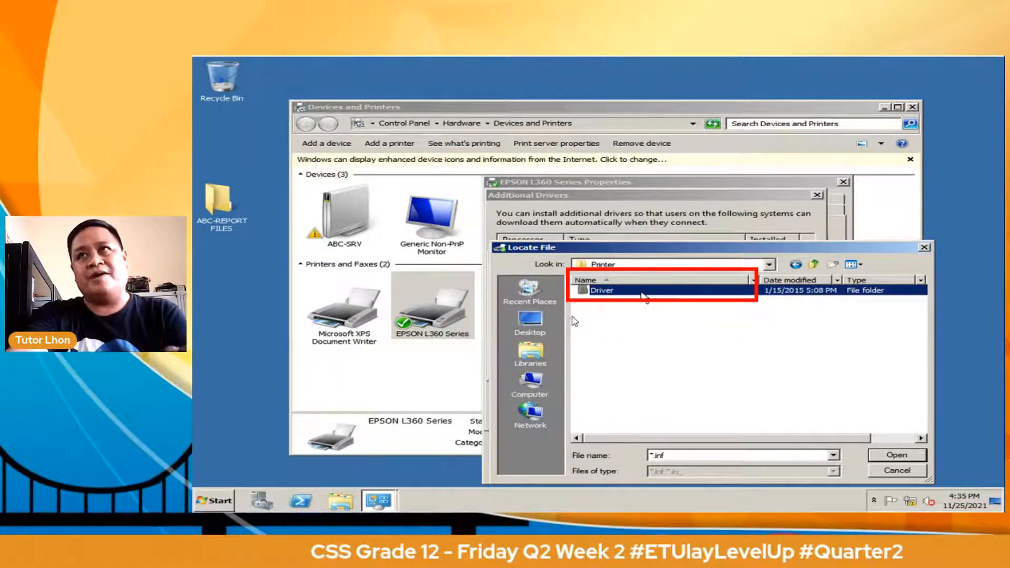
pyautogui.doubleClick(643, 292)
pyautogui.click(661, 301)
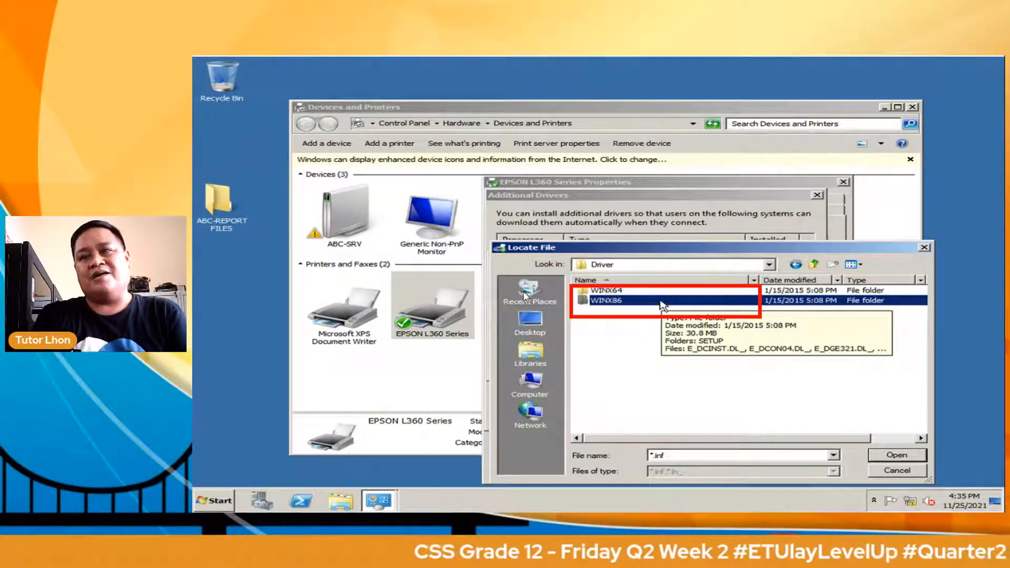
pyautogui.doubleClick(662, 301)
pyautogui.click(685, 300)
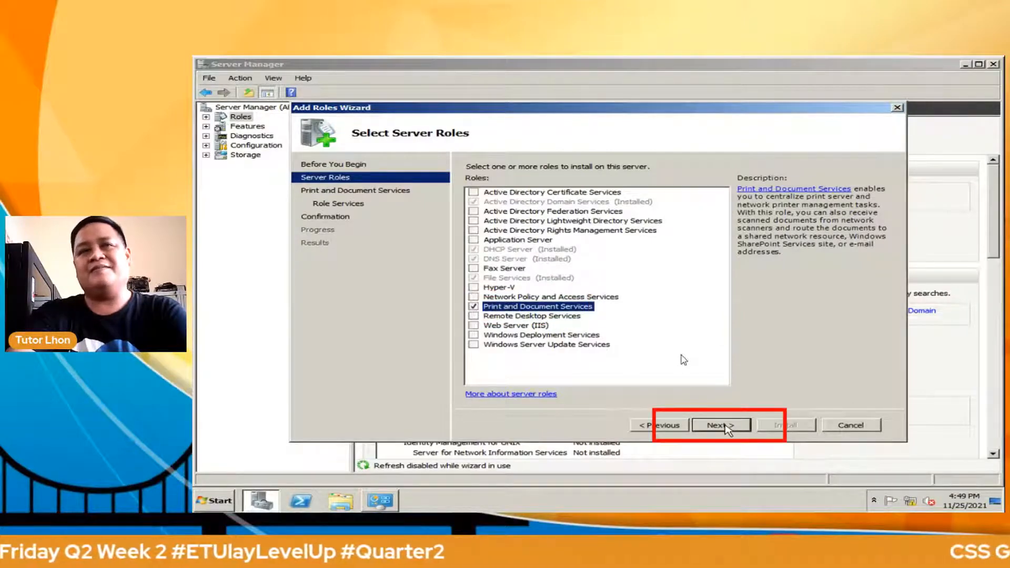
# Proceed with adding the Print and Document Services role past its introduction page
pyautogui.click(728, 427)
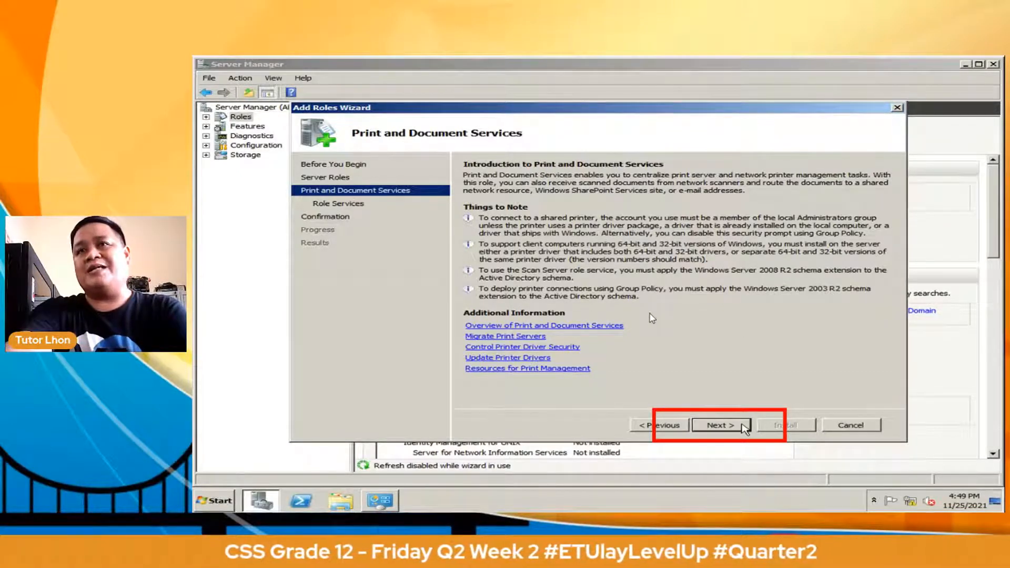
pyautogui.click(744, 425)
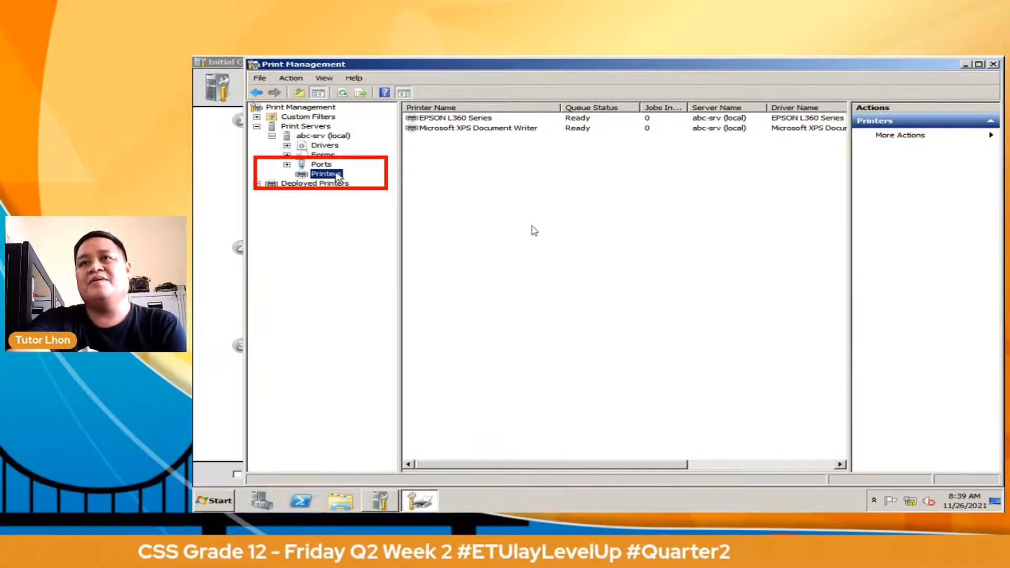
# Select the EPSON L360 Series printer on the local print server and bring up its available actions
pyautogui.click(513, 120)
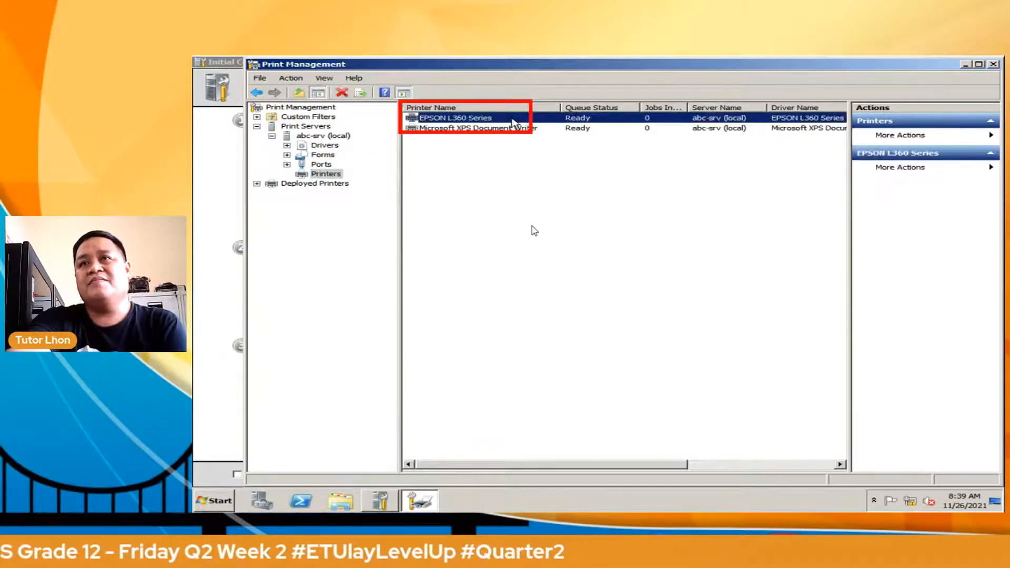
pyautogui.rightClick(497, 119)
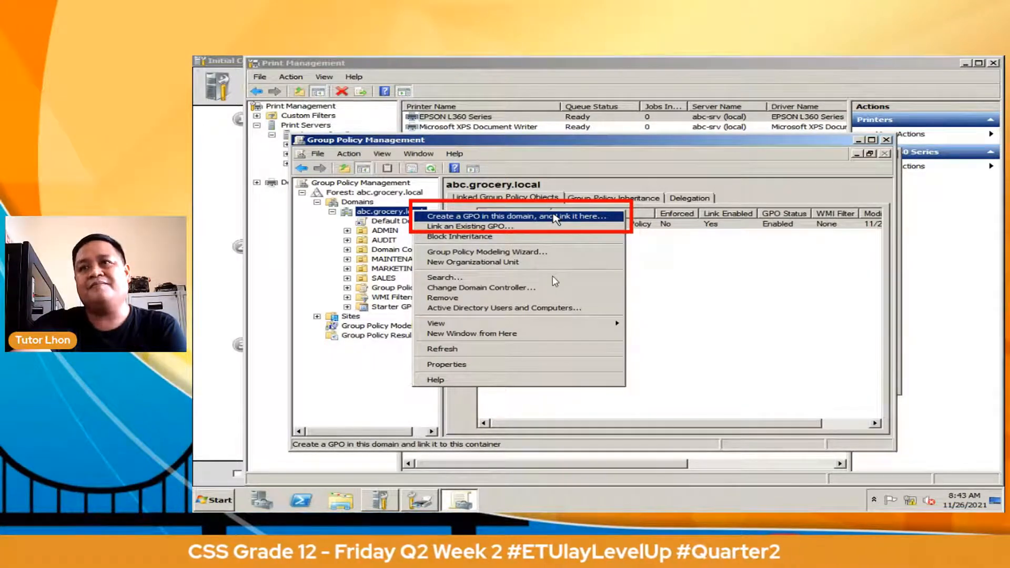
# Create a GPO named ABC-PRINTER linked to the abc.grocery.local domain and open it for editing
pyautogui.click(555, 218)
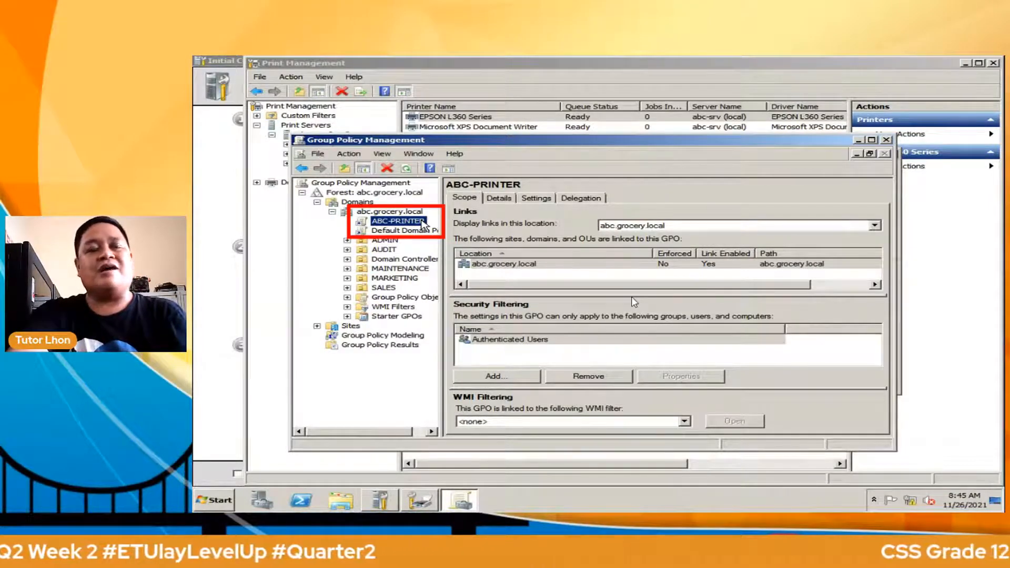
pyautogui.rightClick(419, 222)
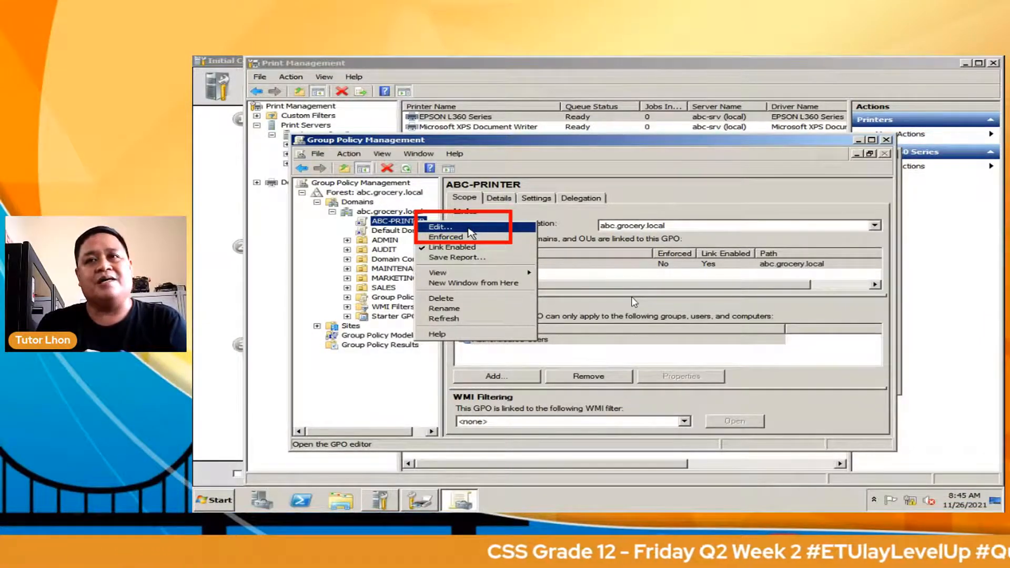
pyautogui.click(468, 228)
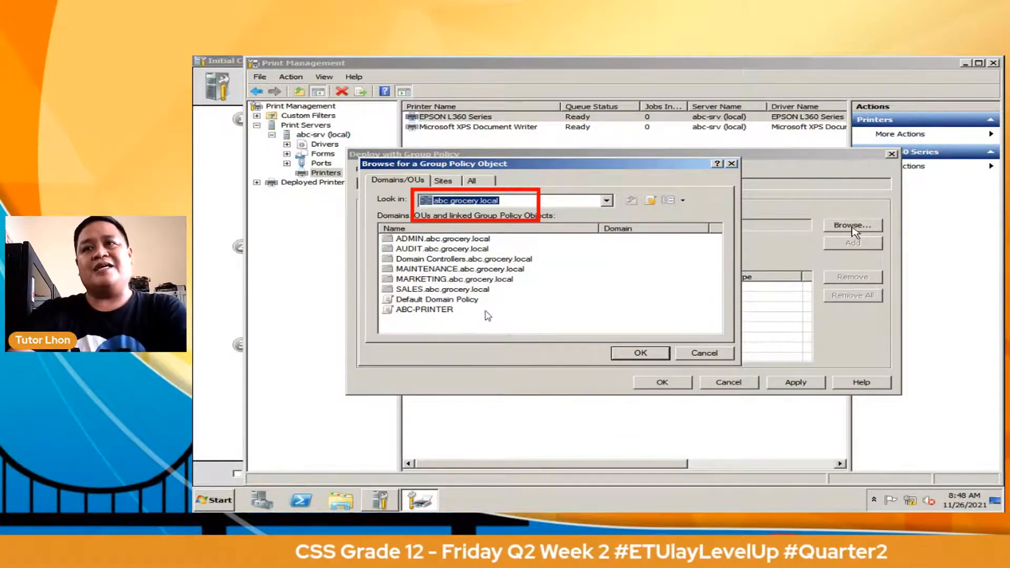
# Deploy the EPSON L360 Series printer through the ABC-PRINTER GPO, both per user and per machine, and apply the deployment
pyautogui.click(518, 312)
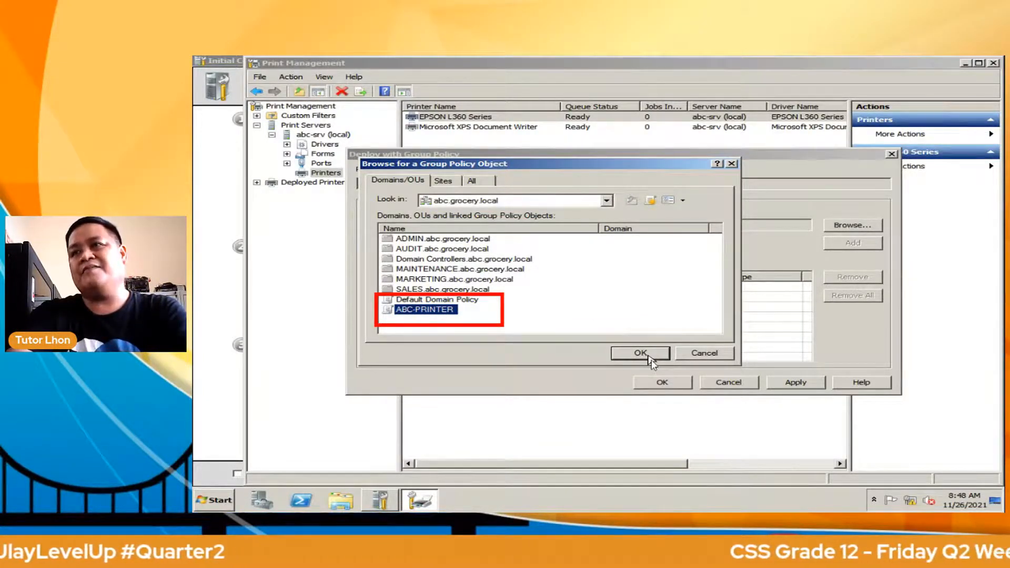
pyautogui.click(641, 353)
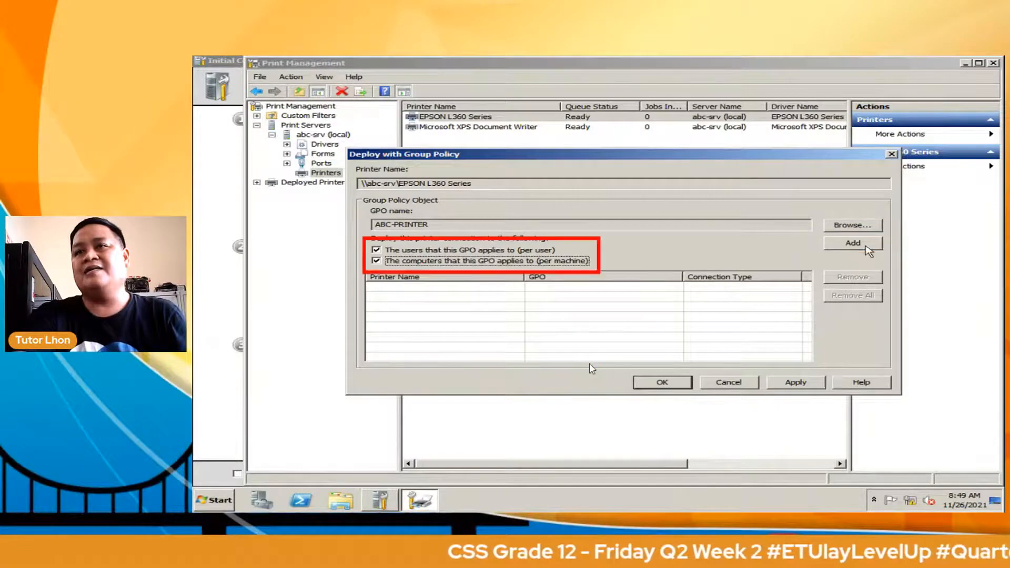
pyautogui.click(853, 243)
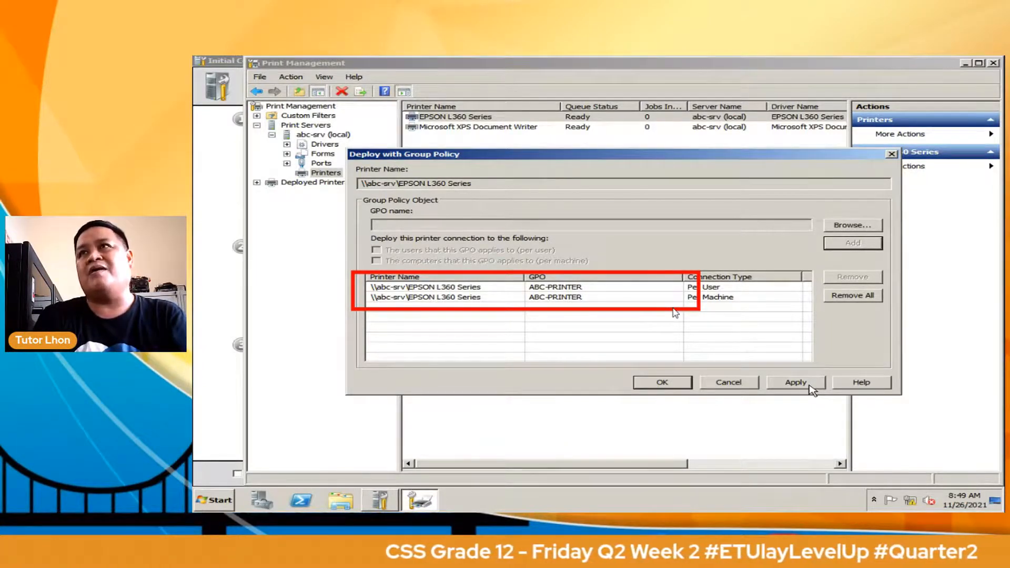
pyautogui.click(777, 382)
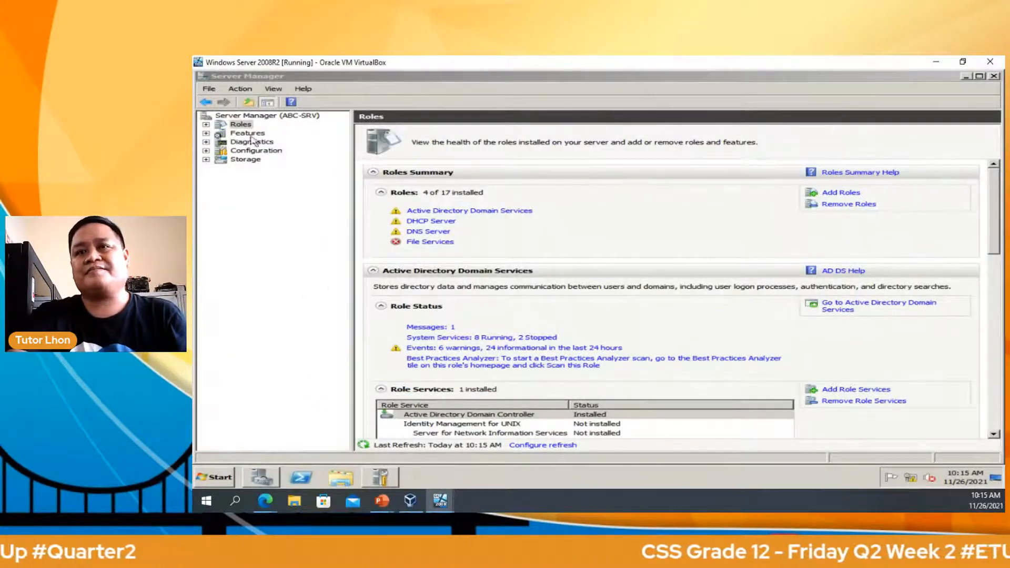
# Open the Computer window on the server to view its drives
pyautogui.click(218, 477)
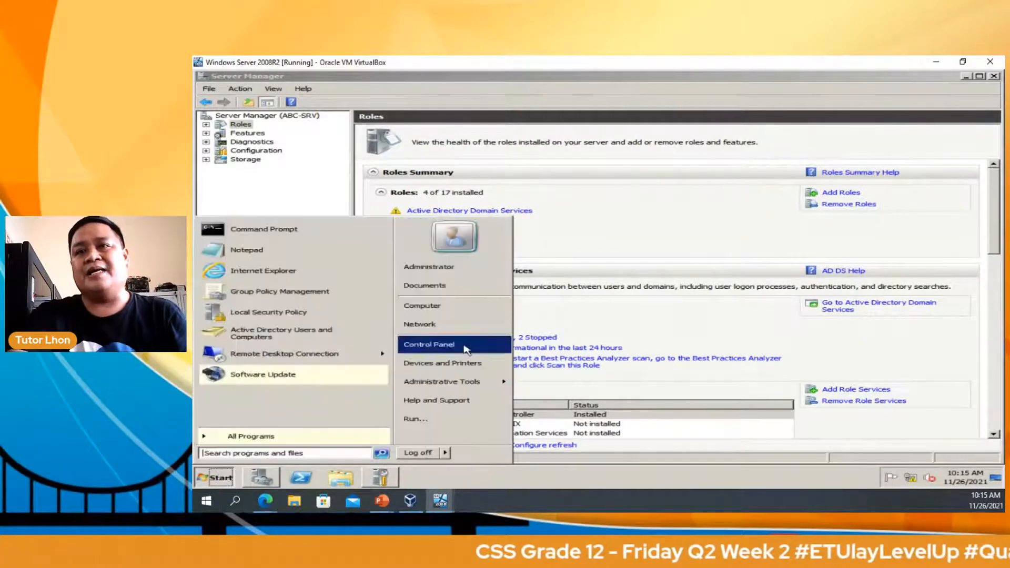
pyautogui.click(482, 302)
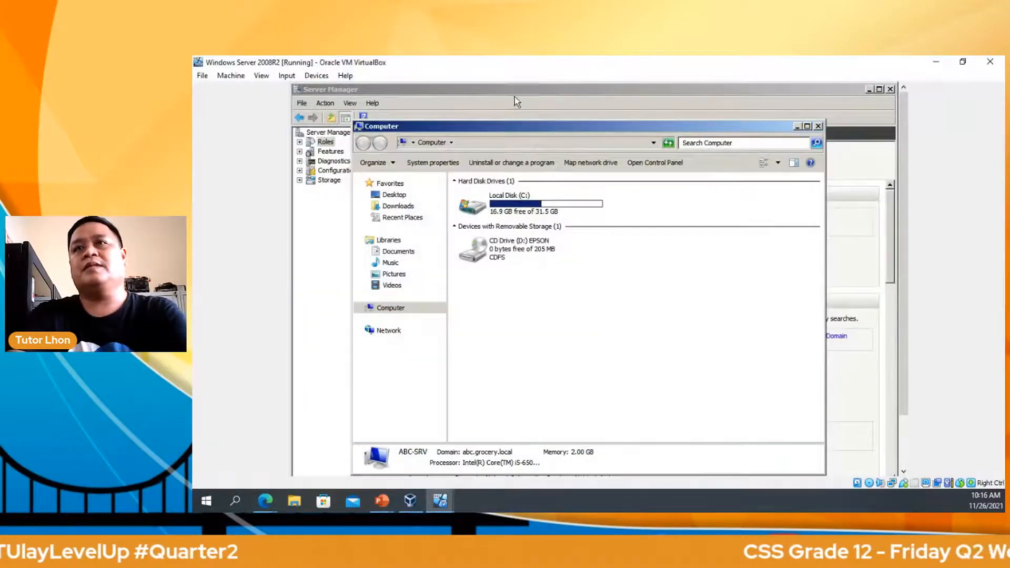
# Bring Server Manager to the front and switch the Windows Server 2008R2 virtual machine to full-screen display
pyautogui.click(232, 76)
pyautogui.moveTo(203, 75)
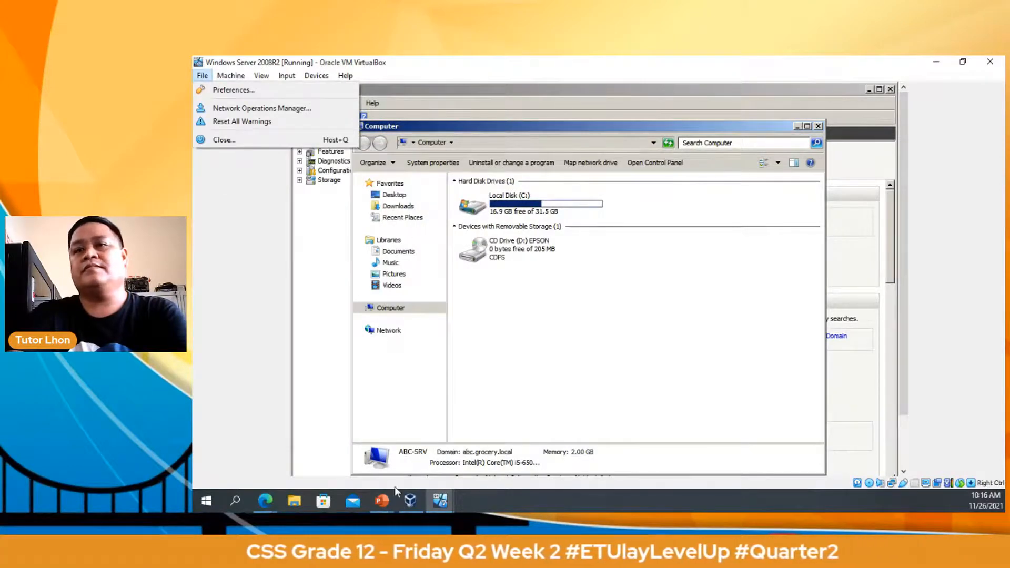
pyautogui.click(437, 501)
pyautogui.click(495, 453)
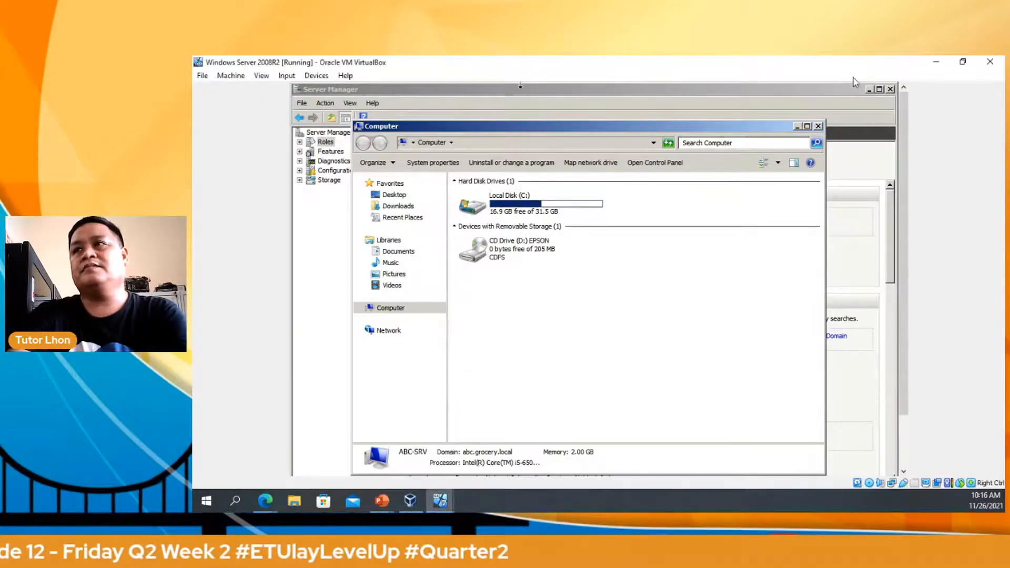
pyautogui.click(879, 89)
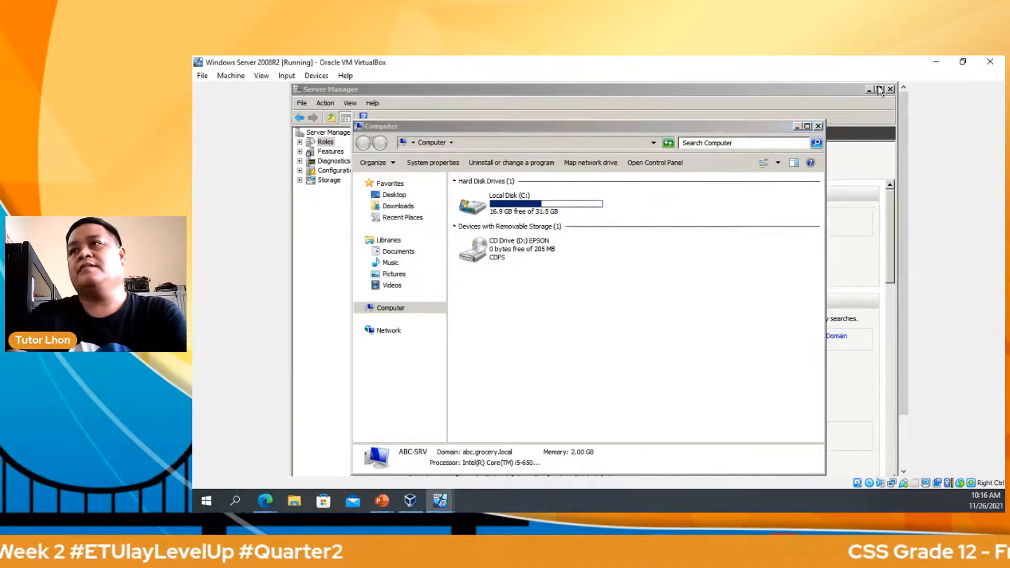
pyautogui.click(262, 77)
pyautogui.click(274, 85)
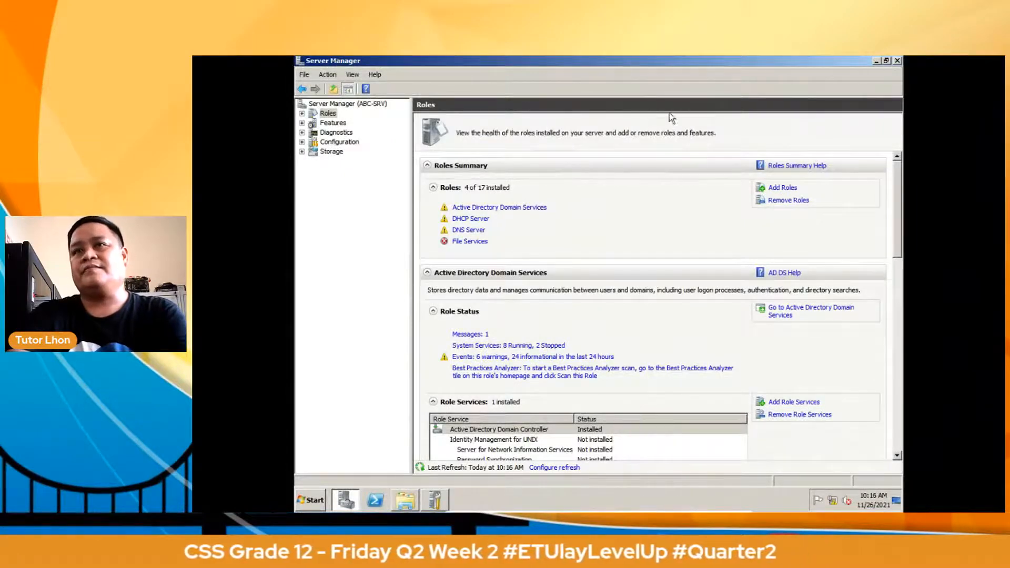
# Browse the EPSON CD in drive D: to the Driver\Printer\Driver folder
pyautogui.click(311, 500)
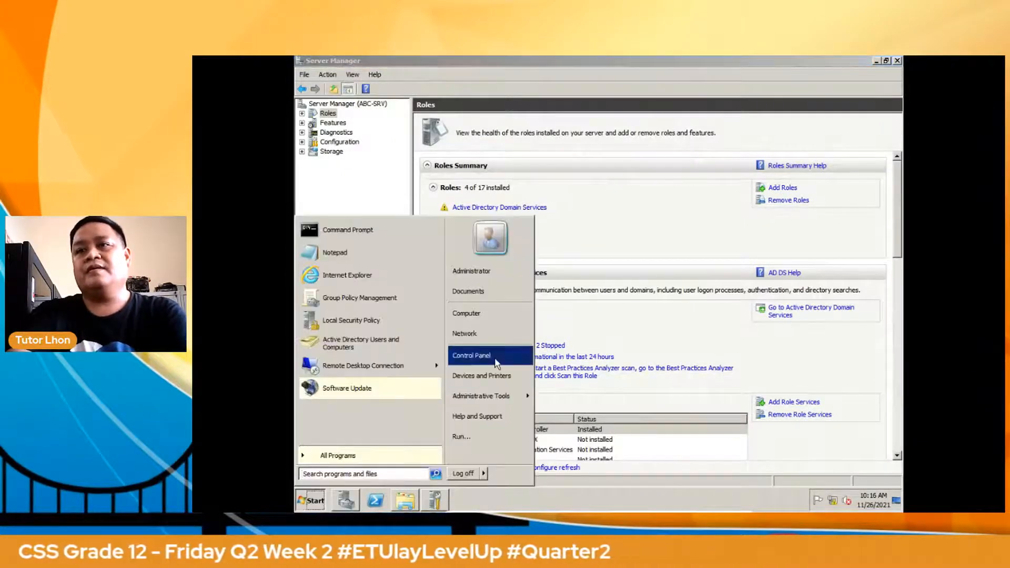
pyautogui.click(504, 316)
pyautogui.doubleClick(519, 229)
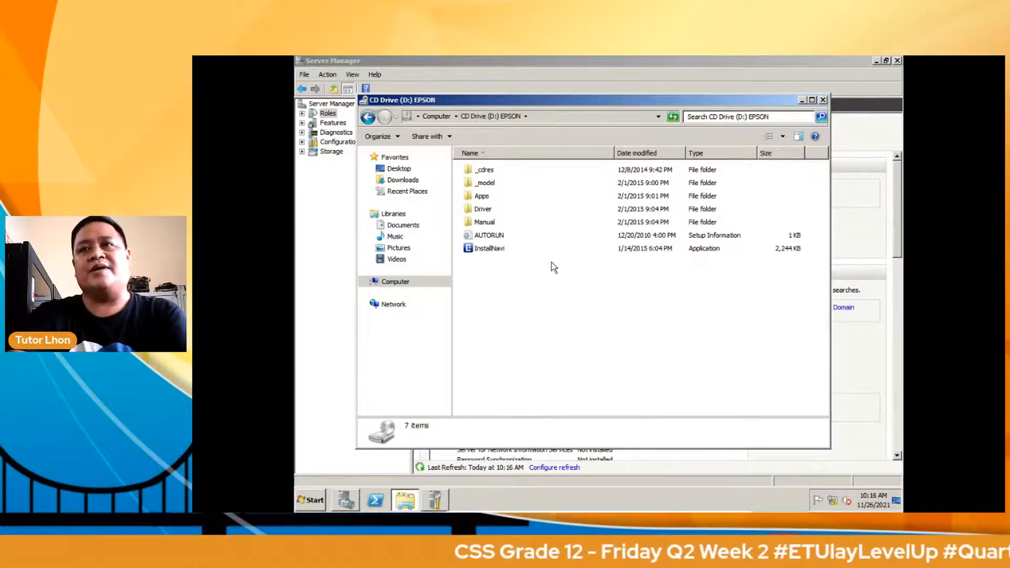
pyautogui.click(492, 213)
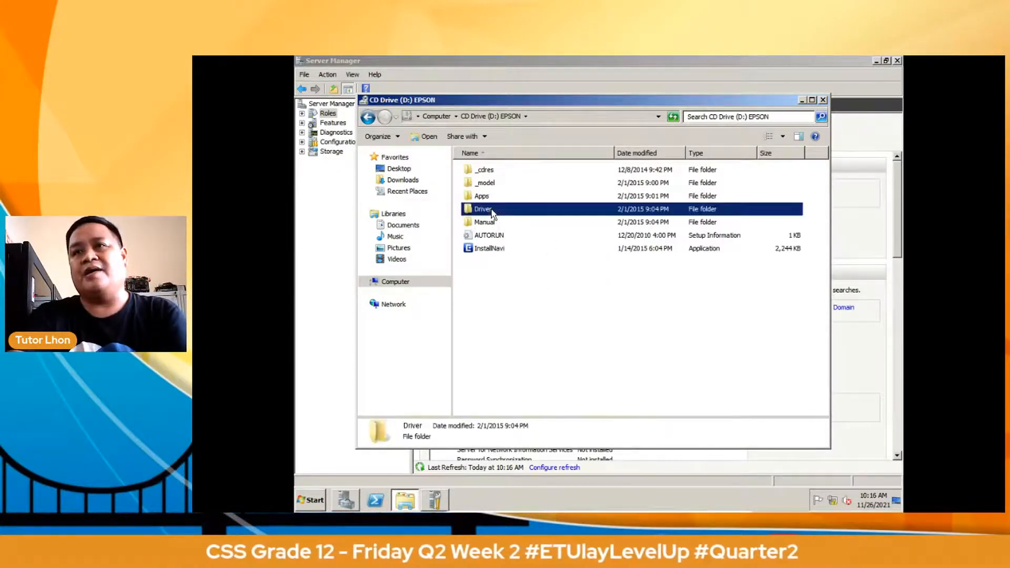
pyautogui.doubleClick(542, 211)
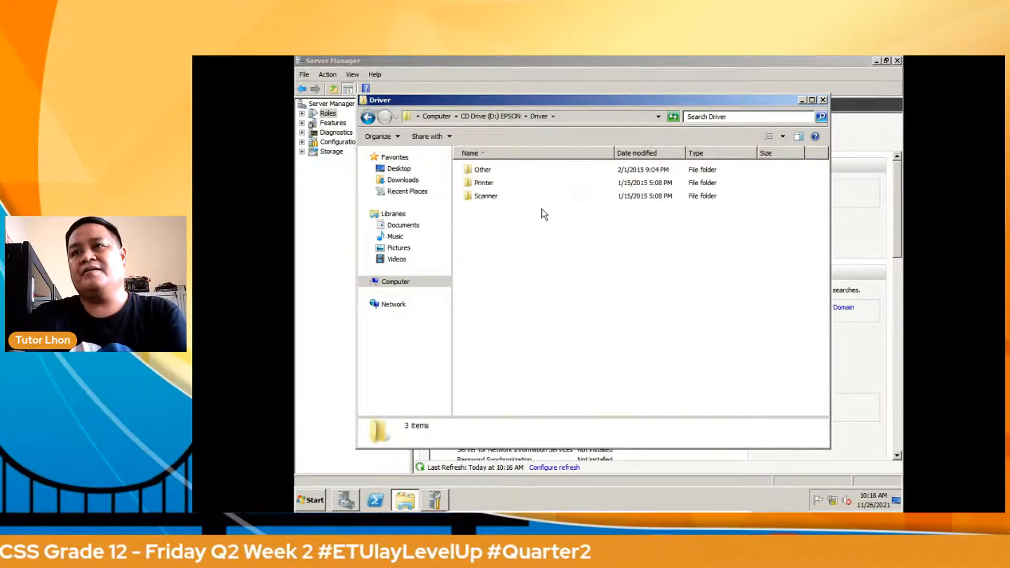
pyautogui.doubleClick(498, 181)
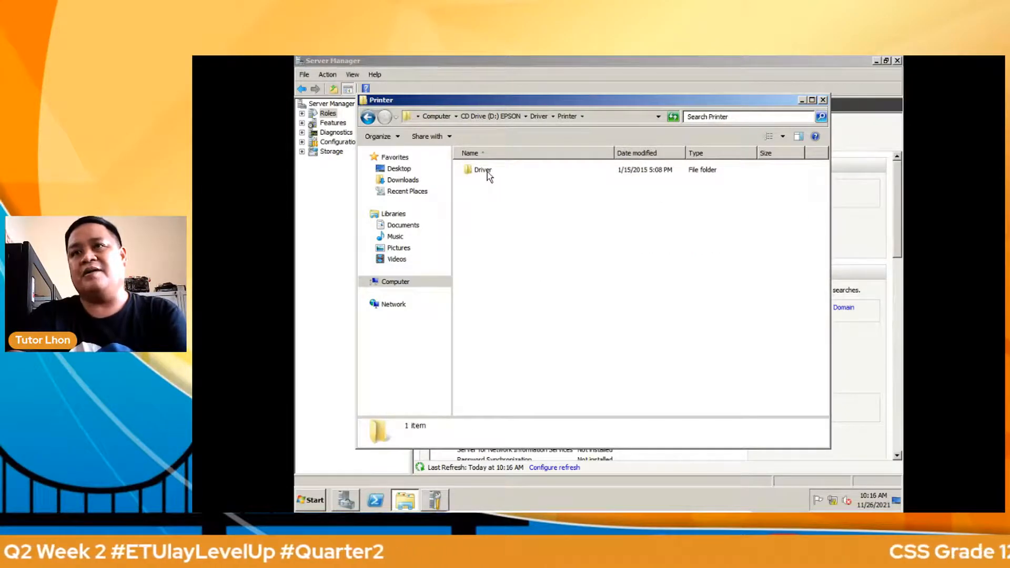
pyautogui.doubleClick(487, 172)
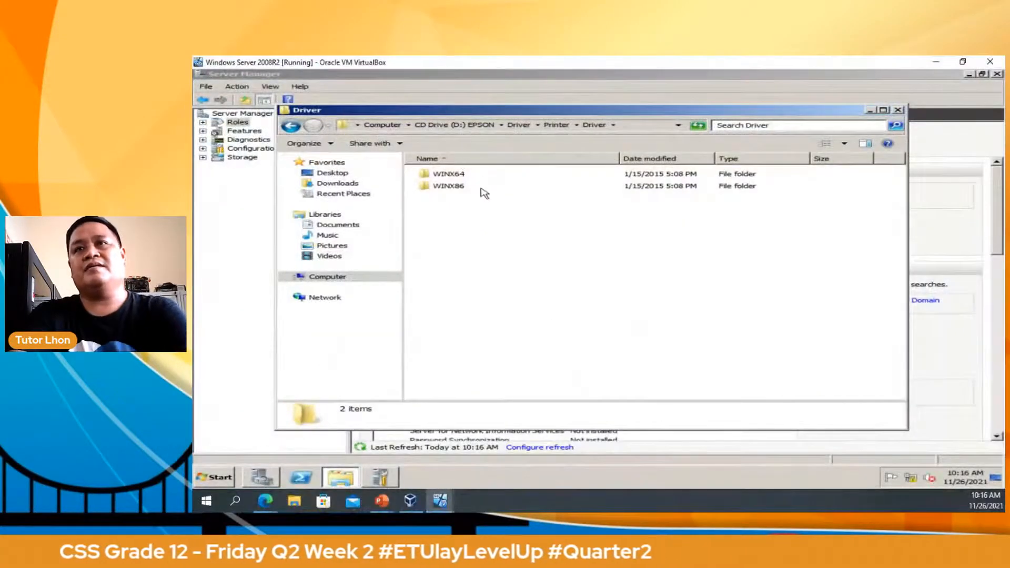
# Run the 64-bit EPSON driver setup, SETUP64, from the WINX64\SETUP folder and accept its license agreement
pyautogui.click(449, 173)
pyautogui.doubleClick(454, 175)
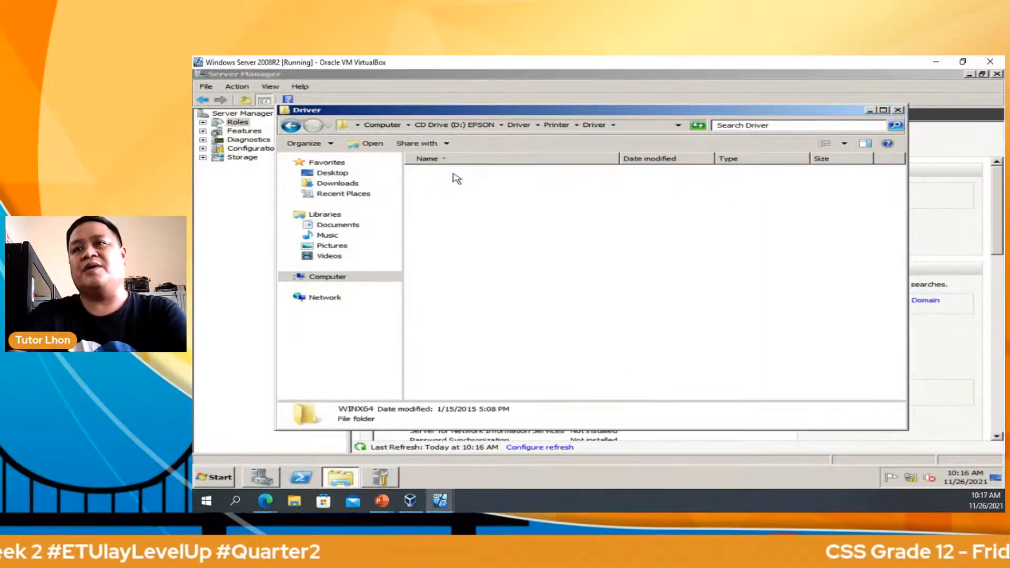
pyautogui.click(454, 175)
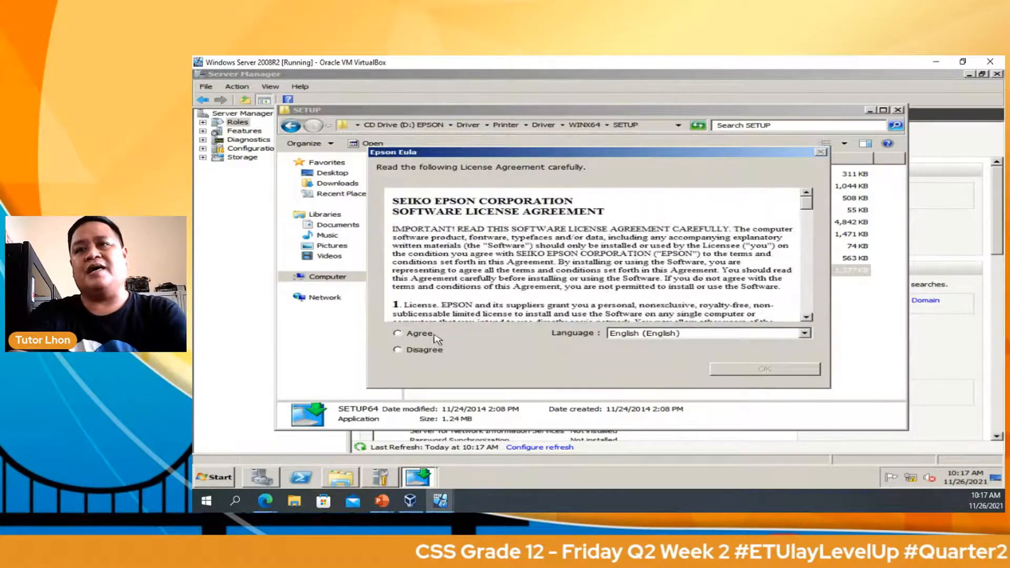
pyautogui.click(421, 333)
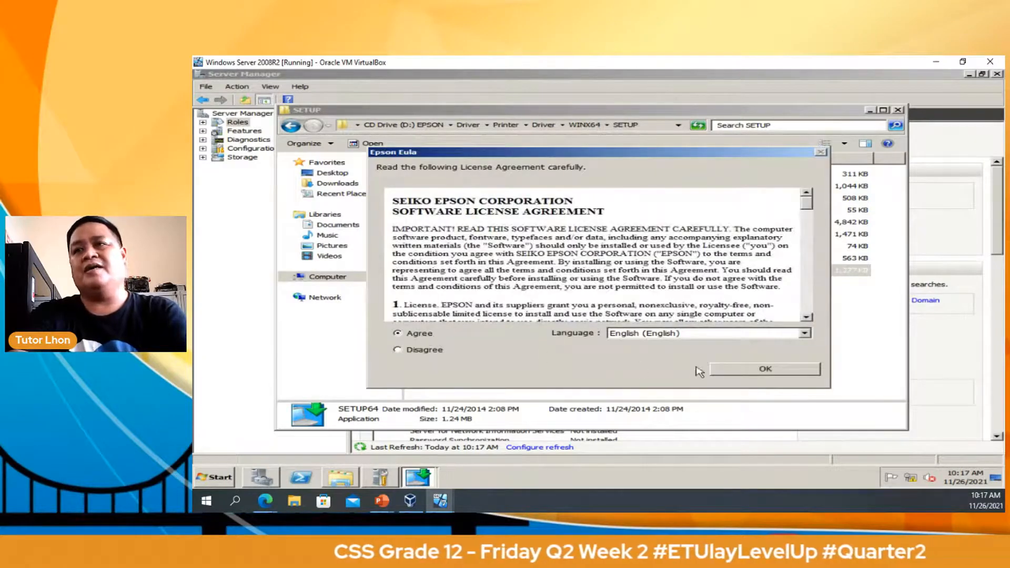
pyautogui.click(741, 371)
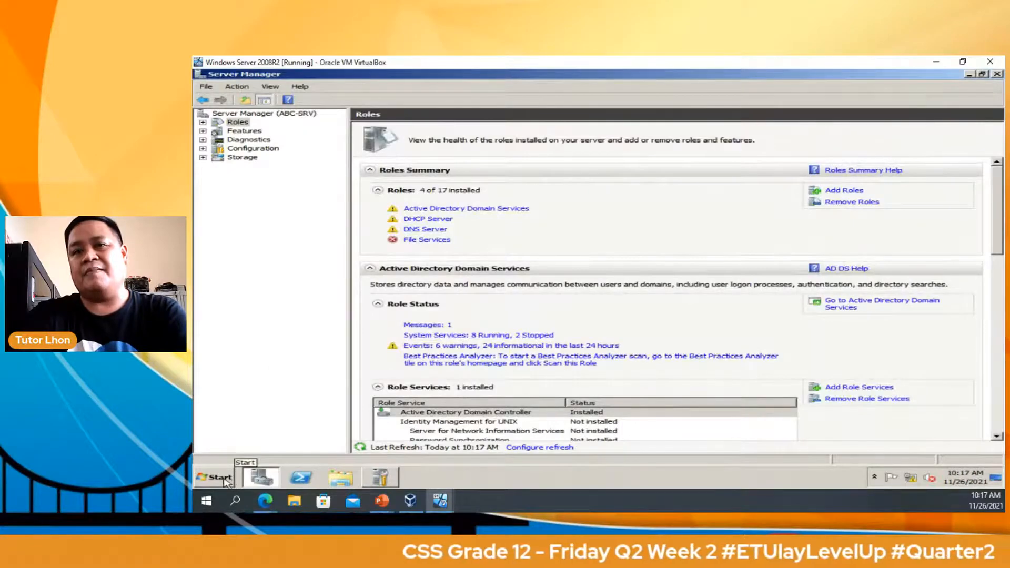
# Open the properties of the EPSON L360 Series printer from Devices and Printers and enable sharing for it
pyautogui.click(220, 478)
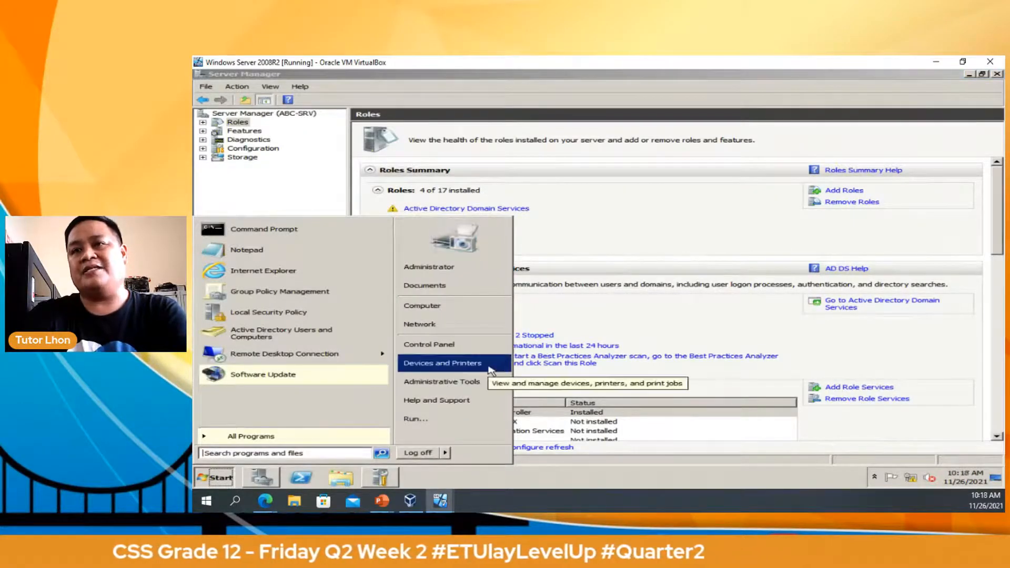
pyautogui.click(489, 363)
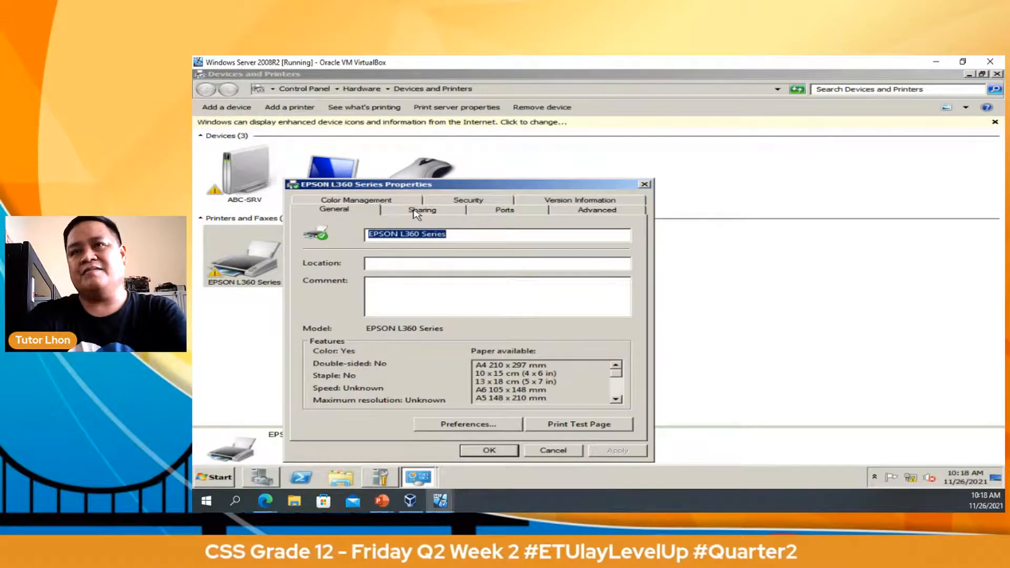
pyautogui.click(417, 212)
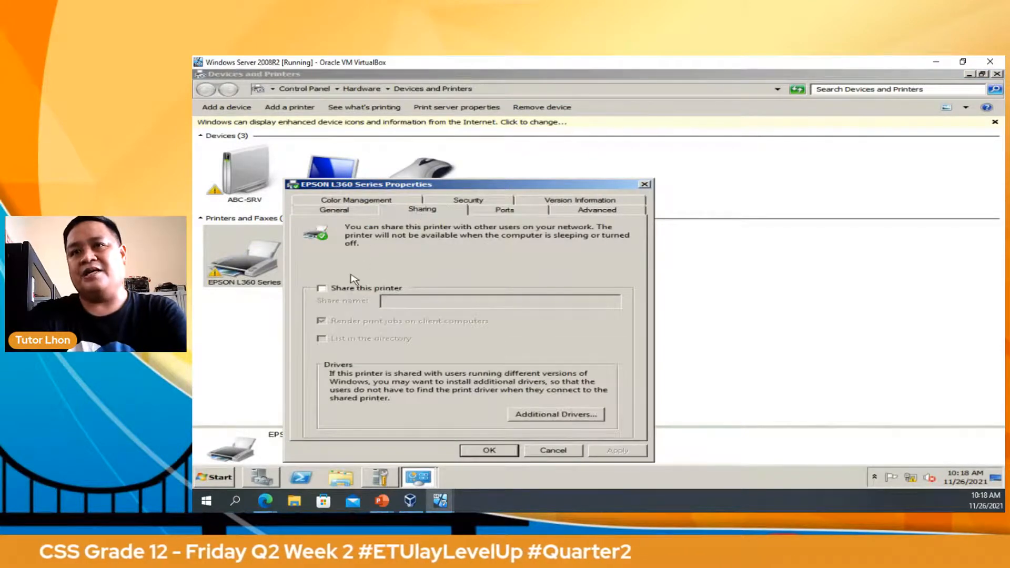
pyautogui.click(329, 291)
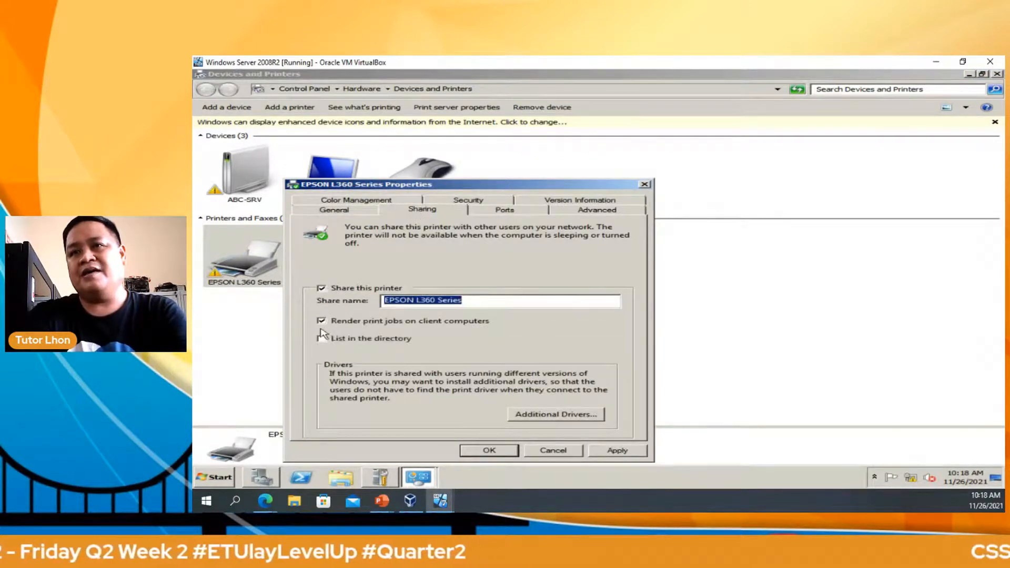
# Check the additional x86 driver offered to clients of the shared EPSON L360 Series printer
pyautogui.click(556, 415)
pyautogui.click(383, 272)
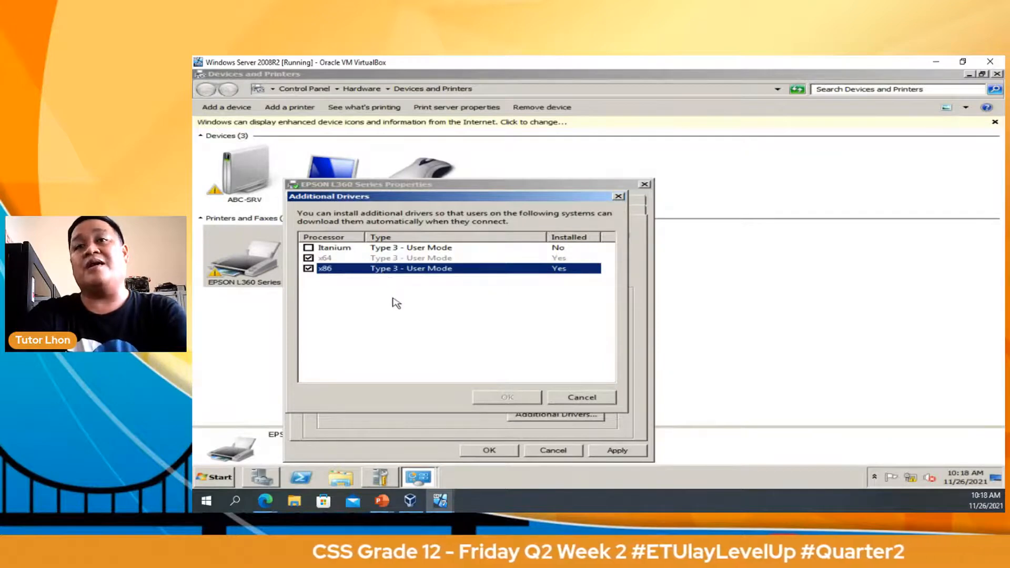
pyautogui.click(607, 399)
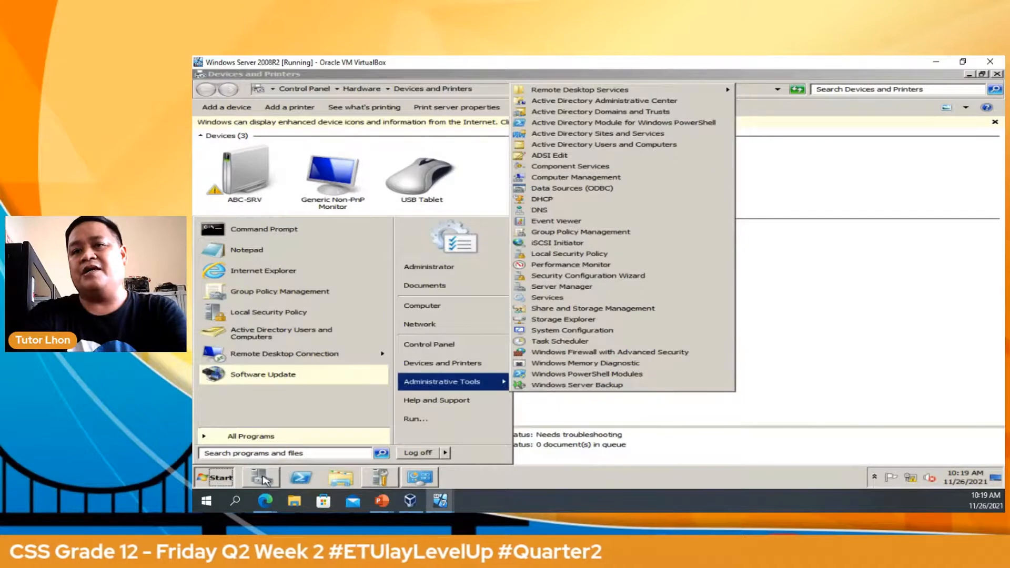
# Switch to Server Manager and install the Print and Document Services role with its default role services
pyautogui.click(261, 478)
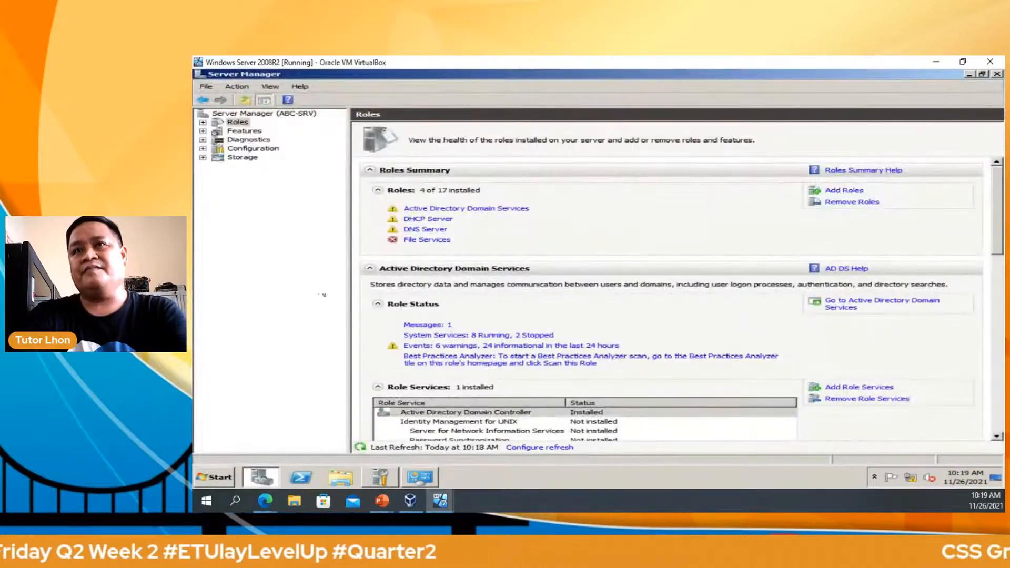
pyautogui.click(844, 190)
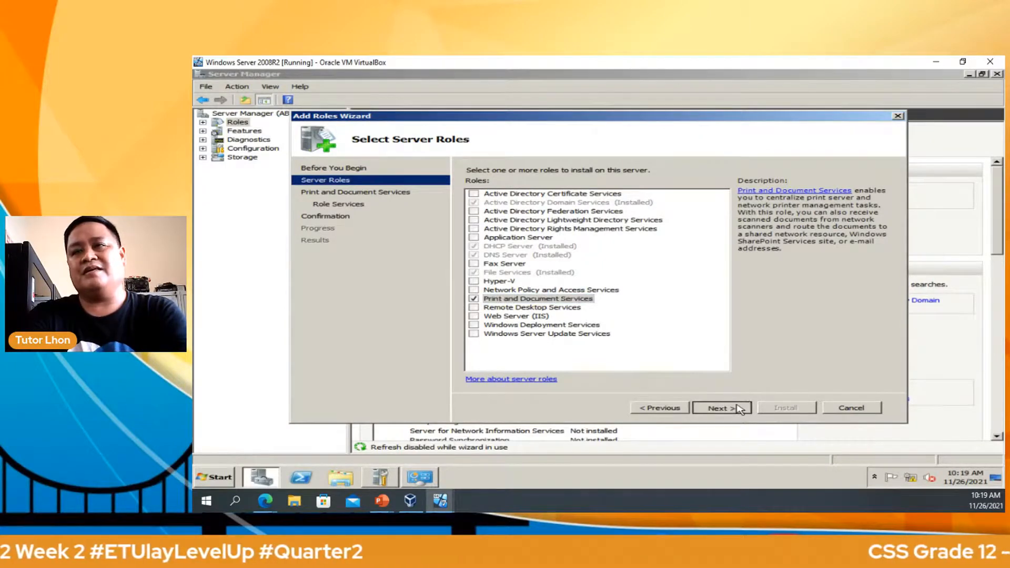
pyautogui.click(736, 408)
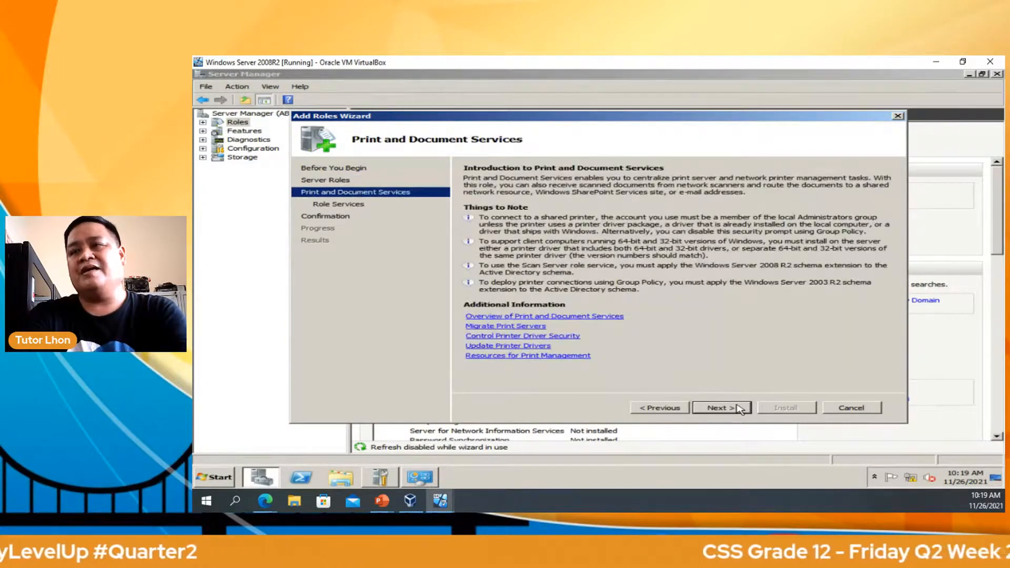
pyautogui.click(738, 409)
pyautogui.click(721, 408)
pyautogui.click(786, 408)
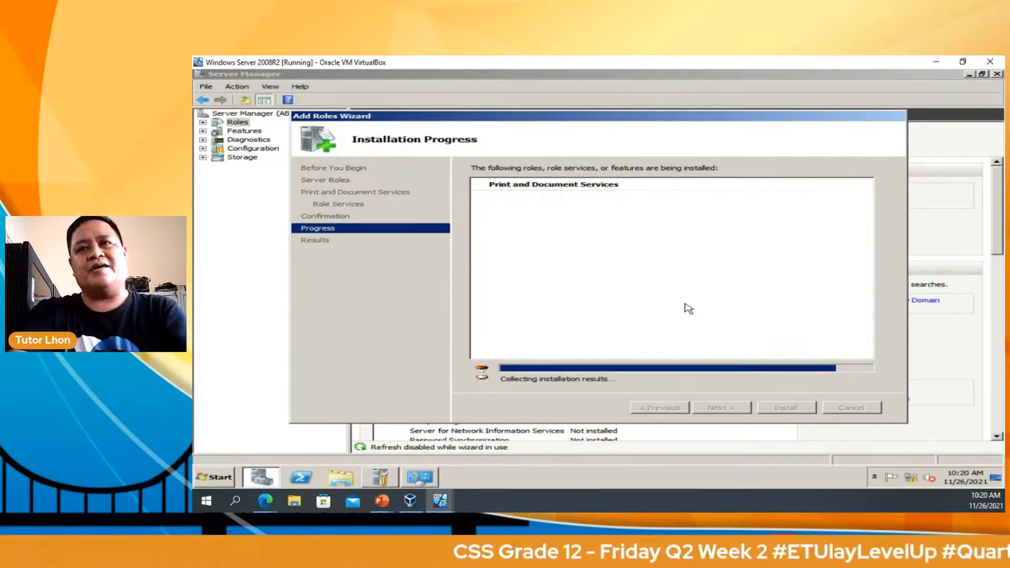
# Open Print Management and list the printers on the abc-srv print server
pyautogui.click(230, 477)
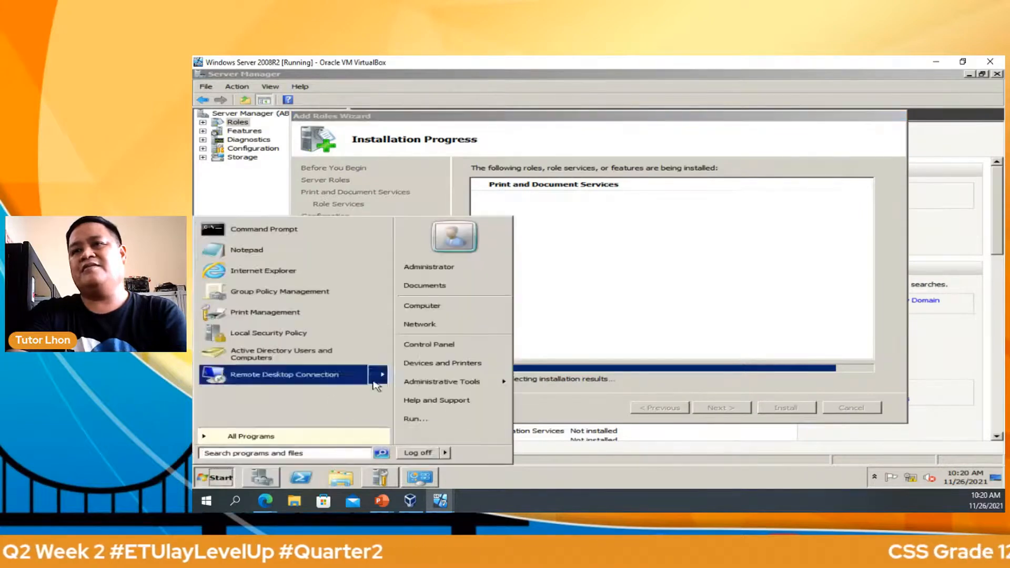
pyautogui.moveTo(453, 392)
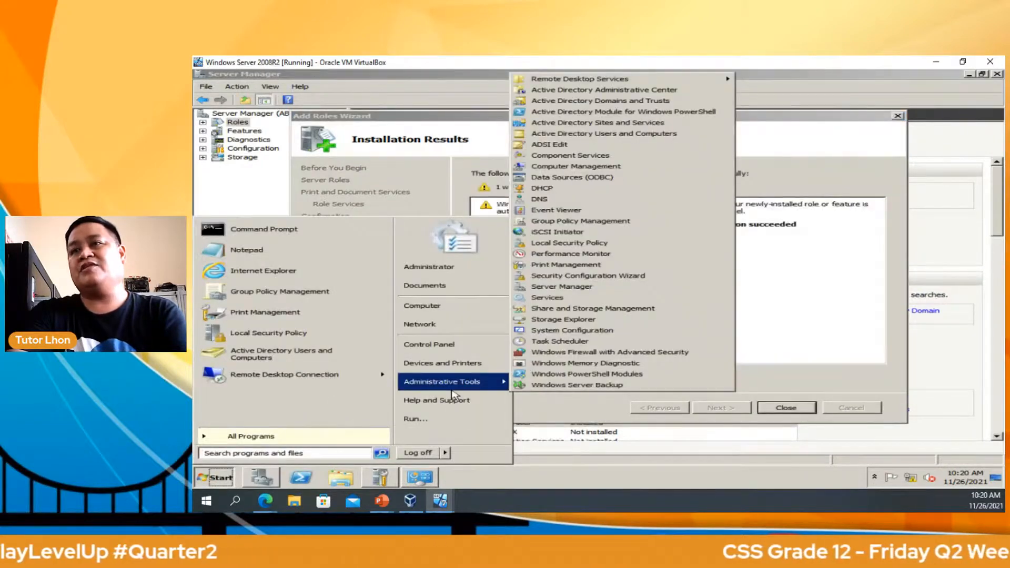
pyautogui.click(566, 264)
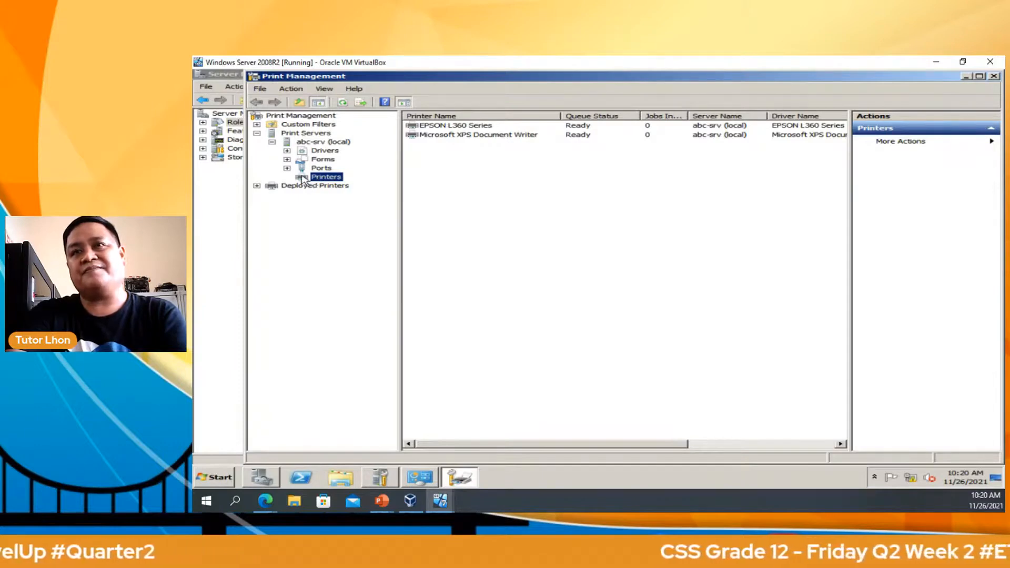
# Remove all Group Policy deployments of the EPSON L360 Series printer and apply the change
pyautogui.click(457, 127)
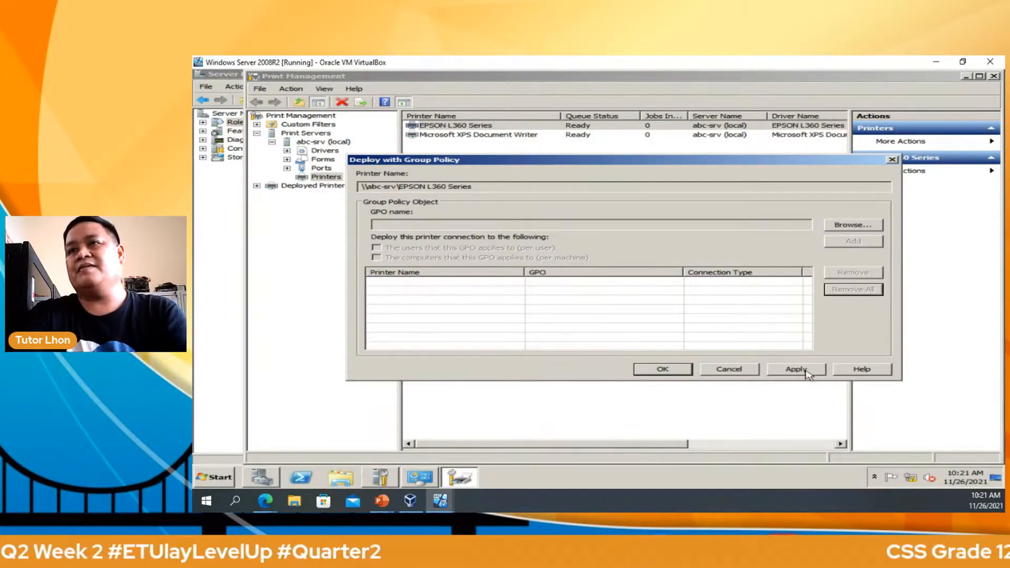
pyautogui.click(796, 370)
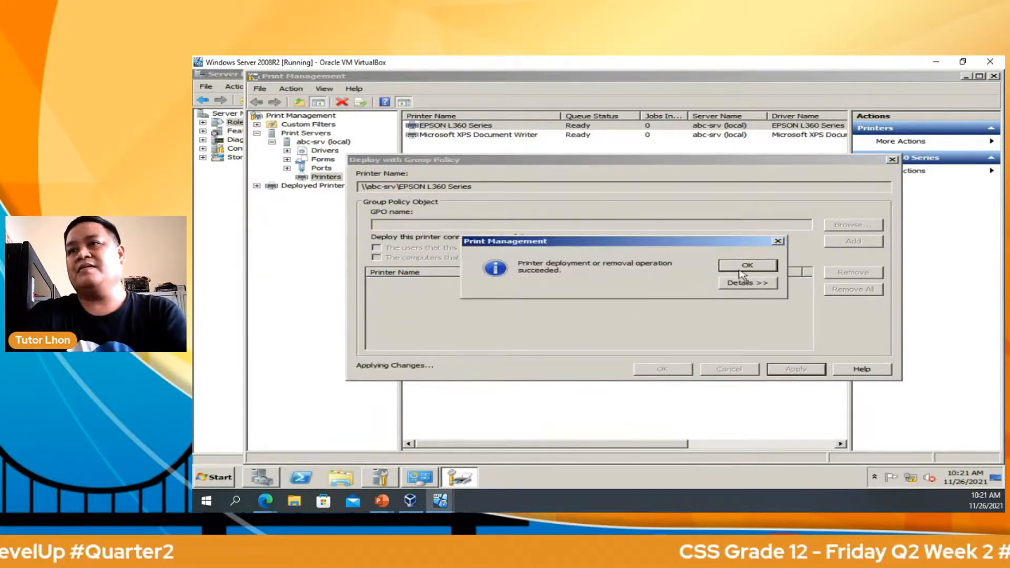
pyautogui.click(748, 266)
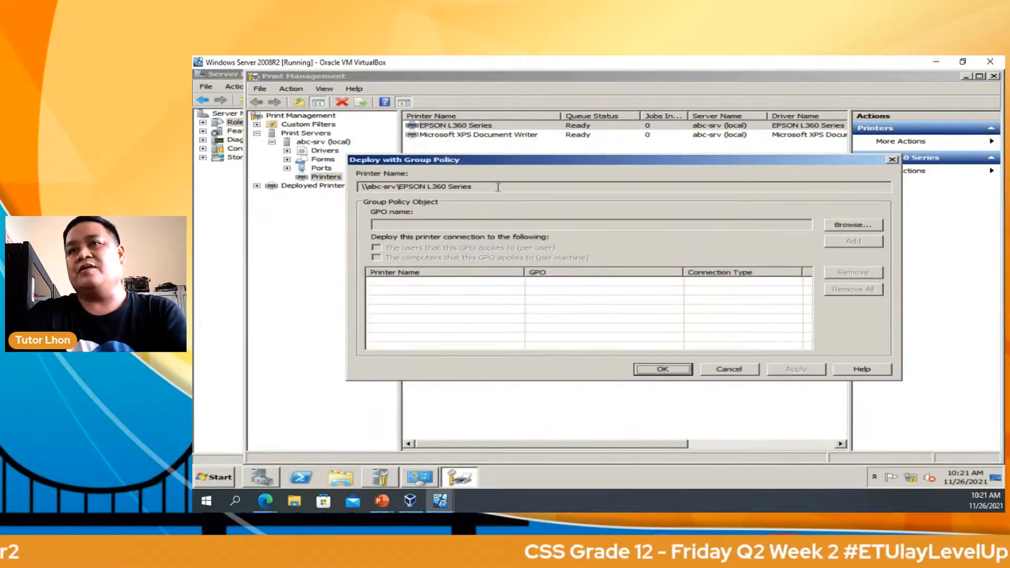
pyautogui.click(651, 370)
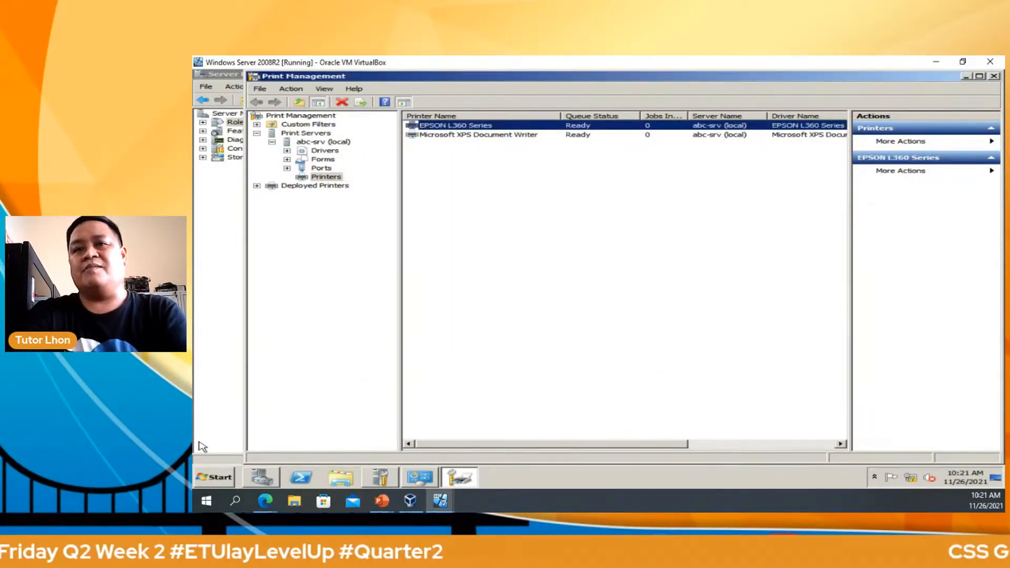
# In Group Policy Management, create a GPO named PRINT linked to the abc.grocery.local domain
pyautogui.click(200, 480)
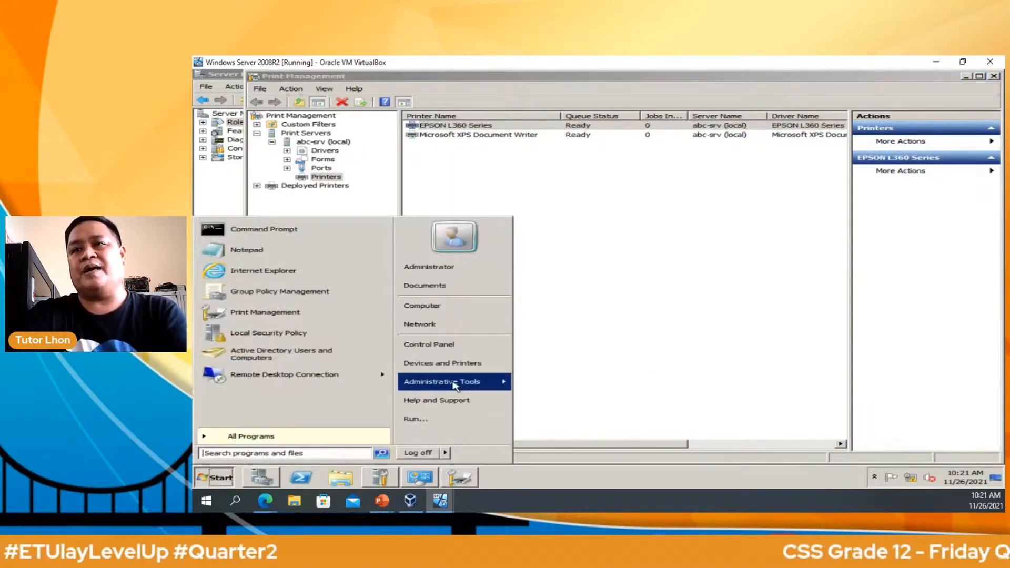
pyautogui.moveTo(455, 386)
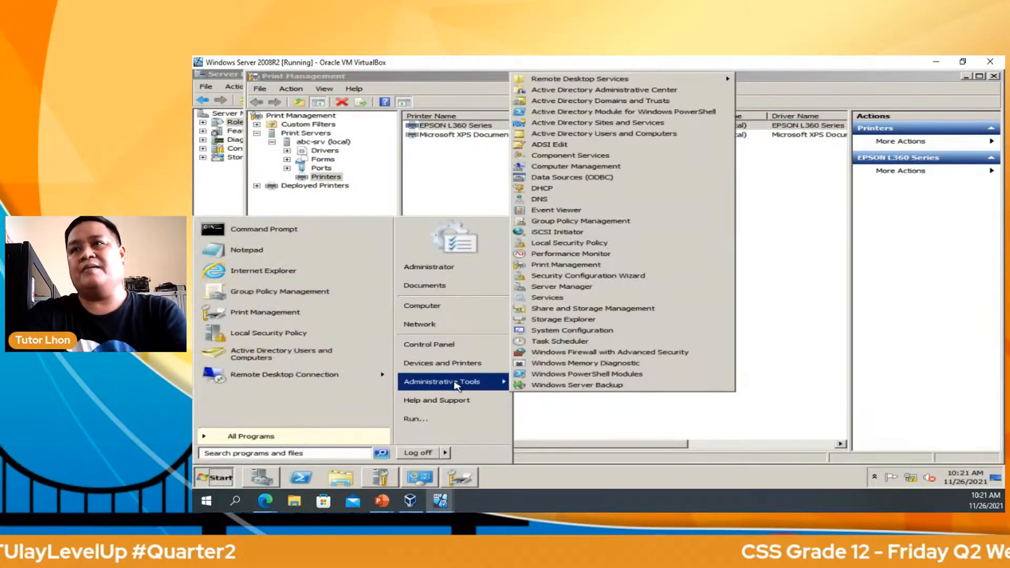
pyautogui.click(646, 226)
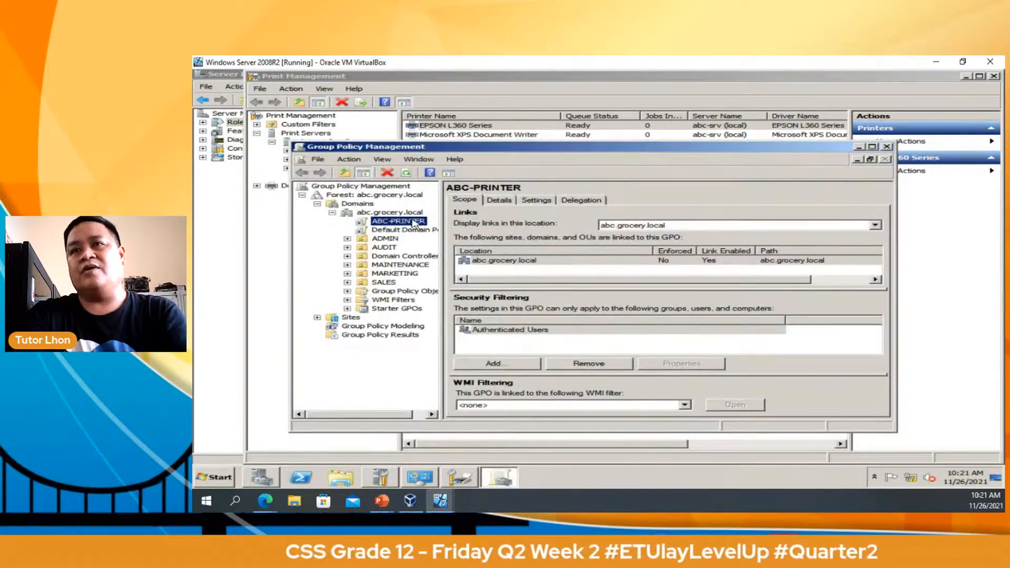
pyautogui.rightClick(381, 216)
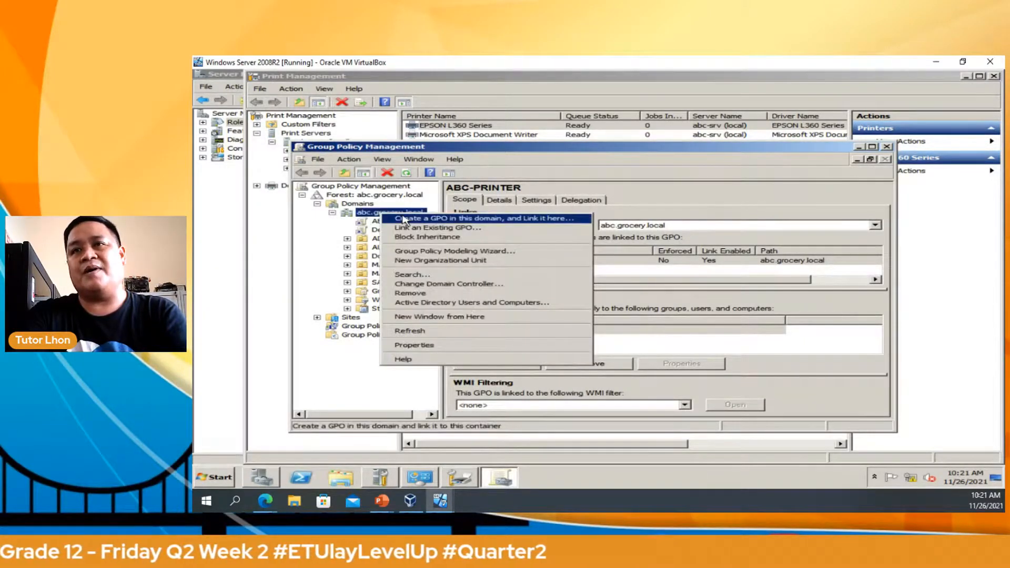
pyautogui.click(388, 220)
pyautogui.write('PRINT')
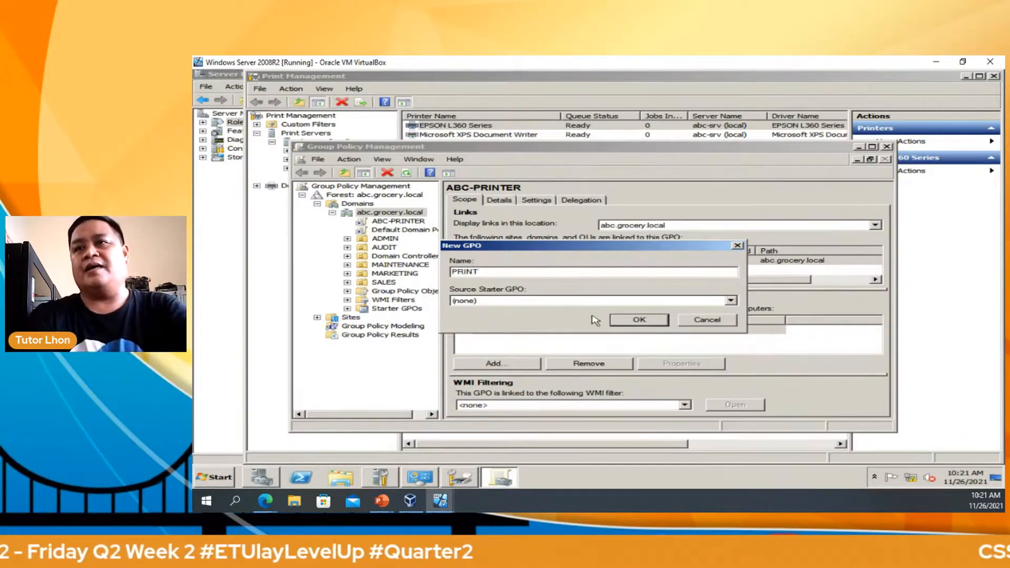
pyautogui.click(637, 320)
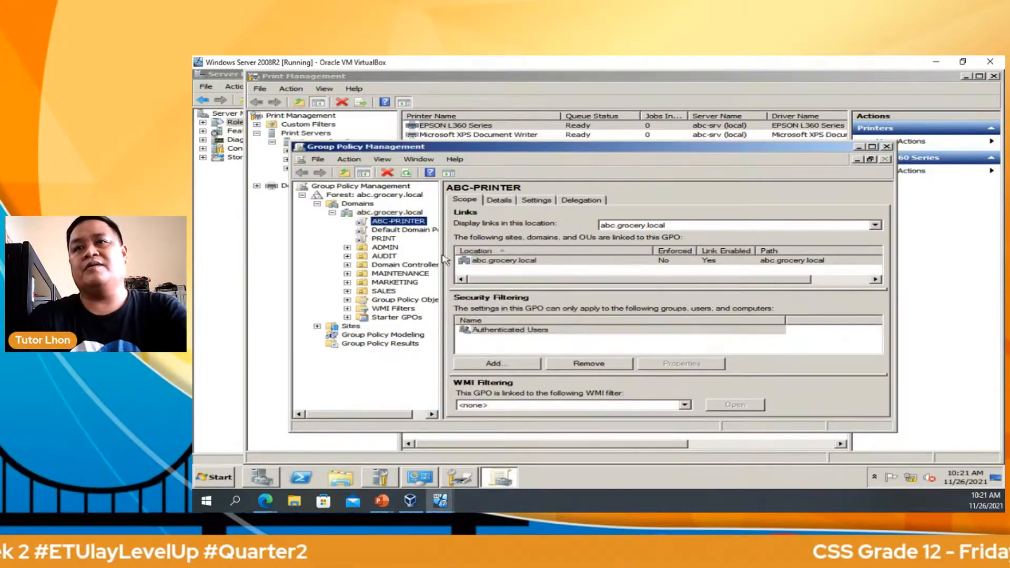
# Open the PRINT GPO for editing in the Group Policy Management Editor
pyautogui.click(390, 240)
pyautogui.rightClick(390, 239)
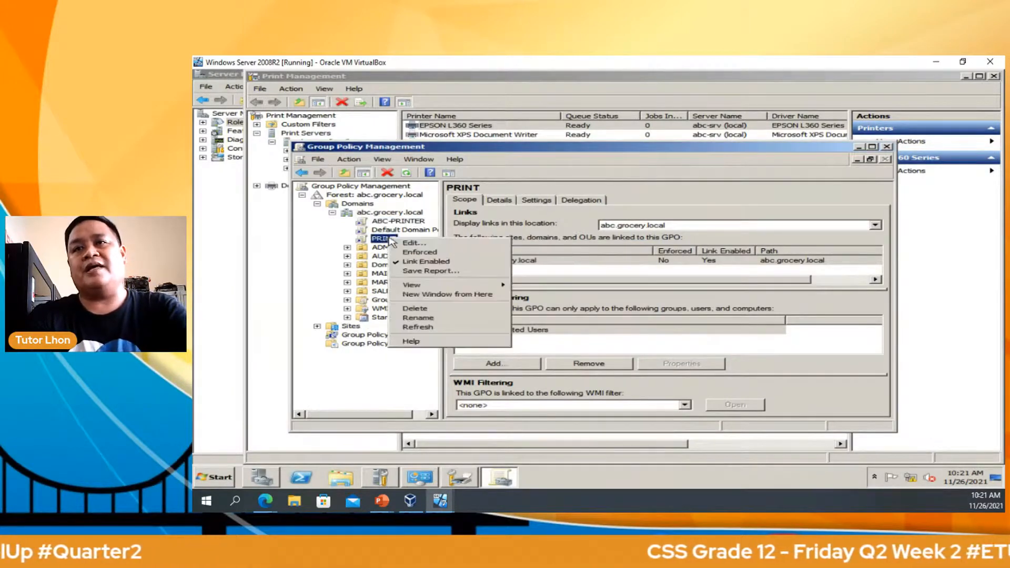
pyautogui.click(413, 244)
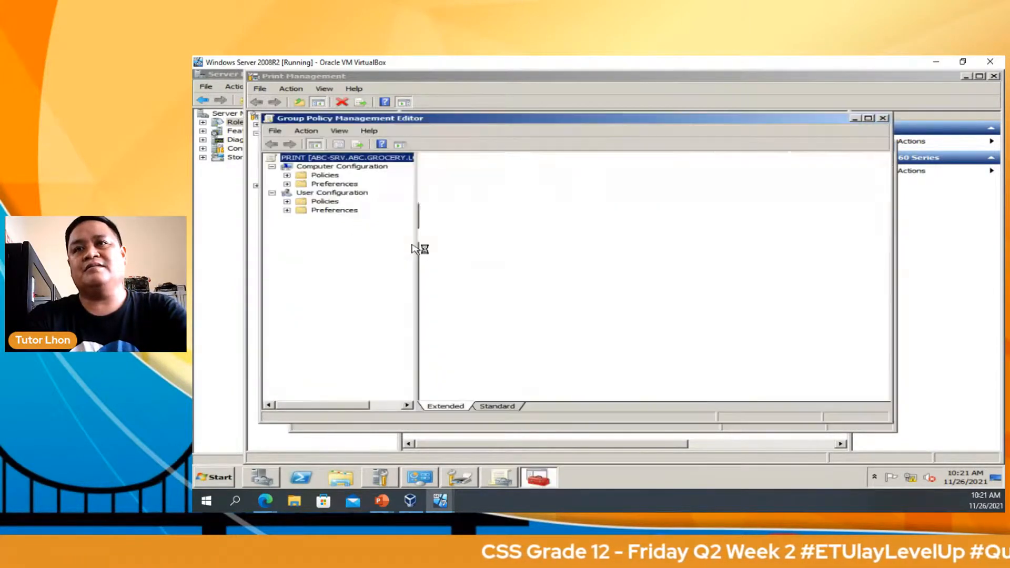
# Deploy \\abc-srv\EPSON L360 Series under the PRINT GPO's User Configuration deployed printers, and close both Group Policy windows
pyautogui.click(287, 202)
pyautogui.click(302, 219)
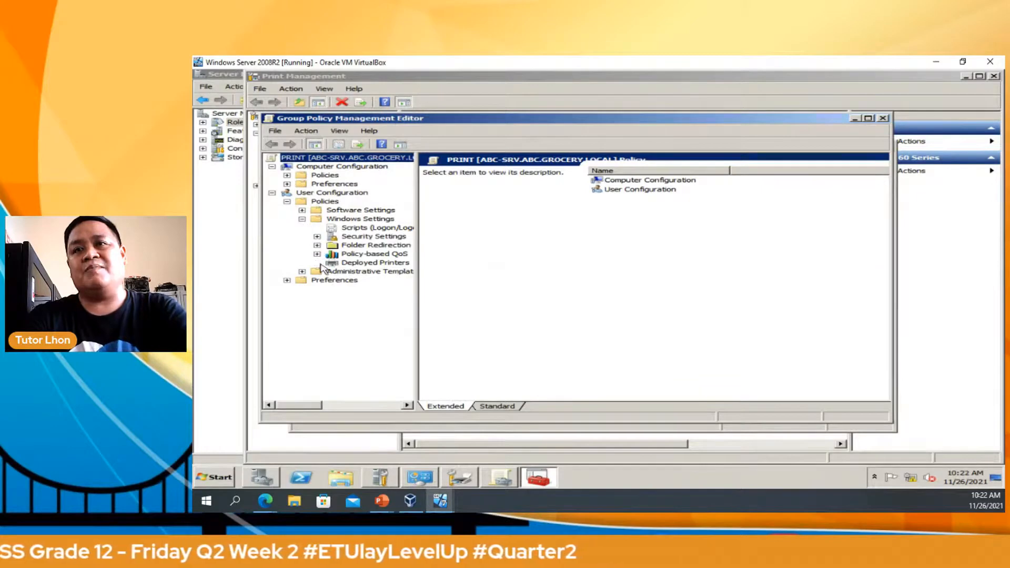
pyautogui.click(351, 263)
pyautogui.rightClick(360, 265)
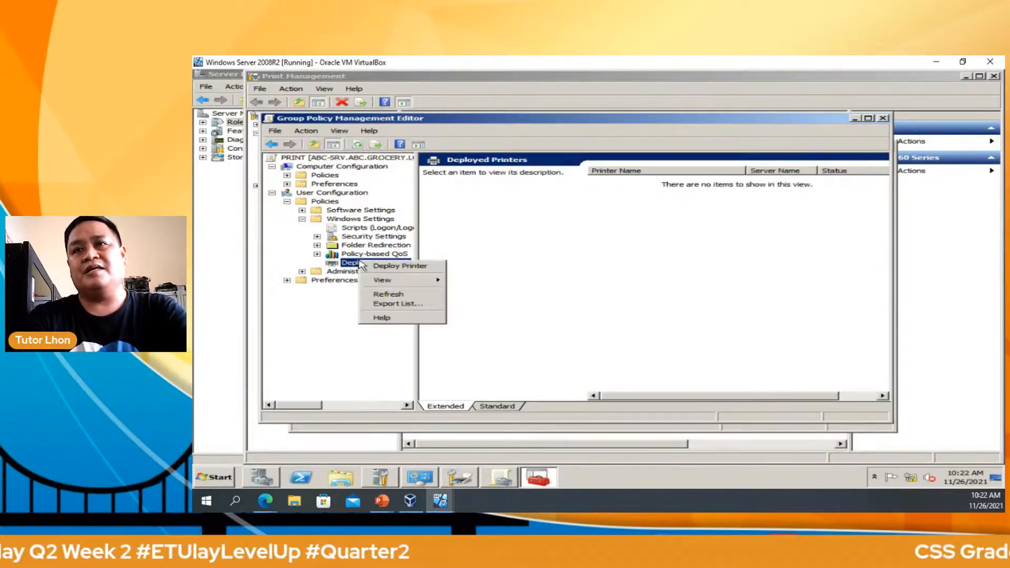
pyautogui.click(387, 267)
pyautogui.write('\\abc-srv\\EPSON L360 Series')
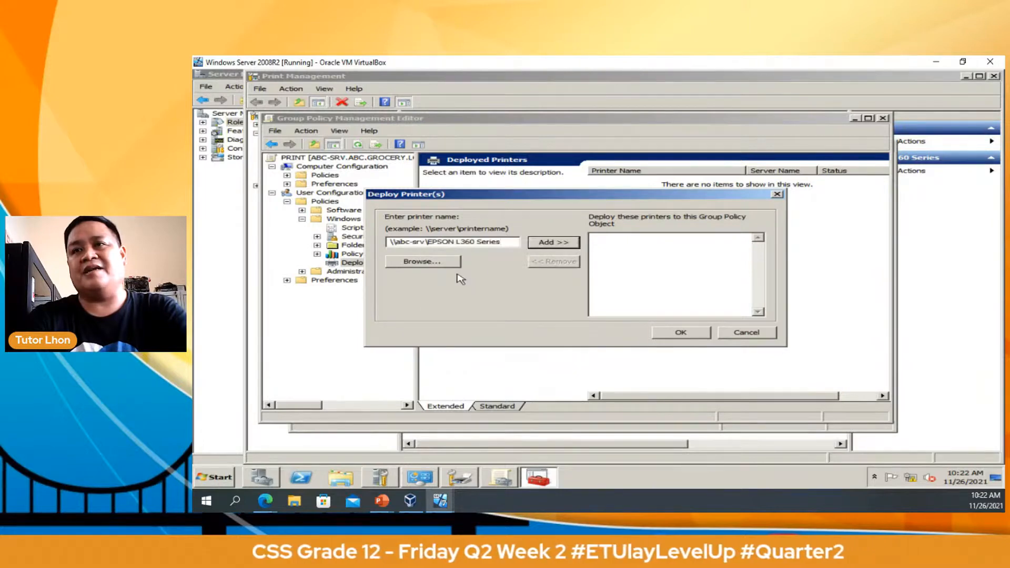
pyautogui.click(553, 245)
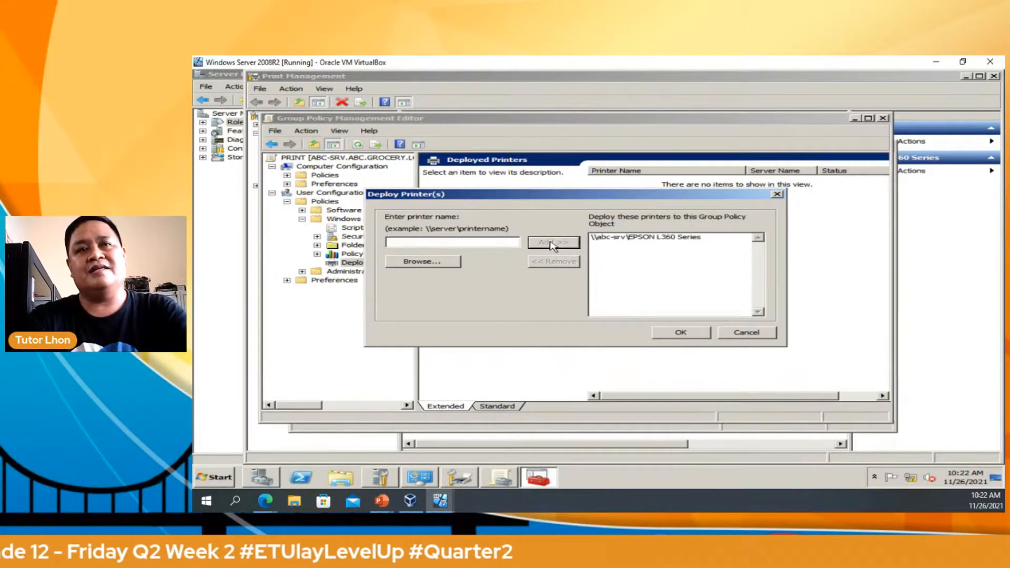
pyautogui.press('Return')
pyautogui.click(884, 118)
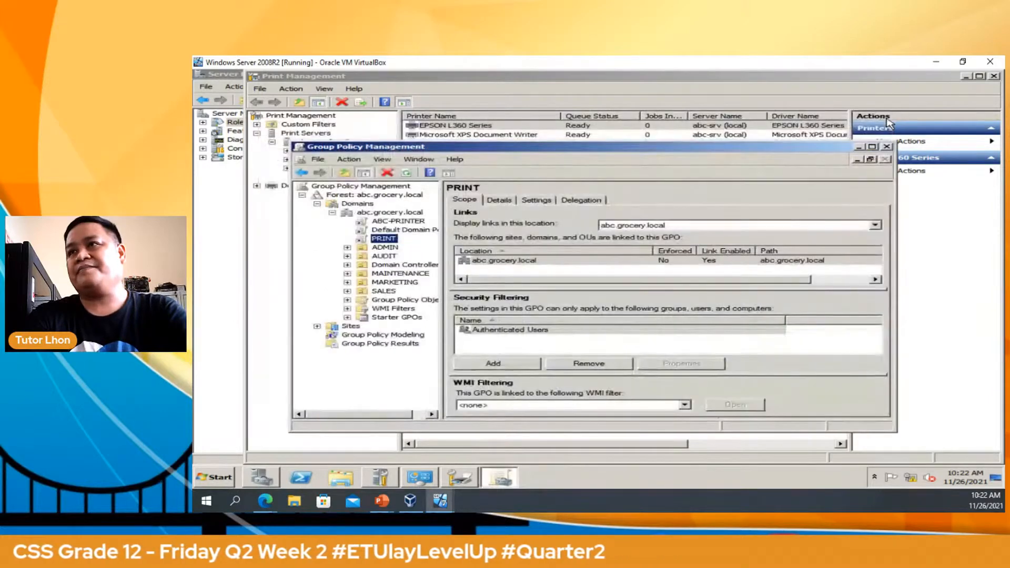
pyautogui.click(886, 146)
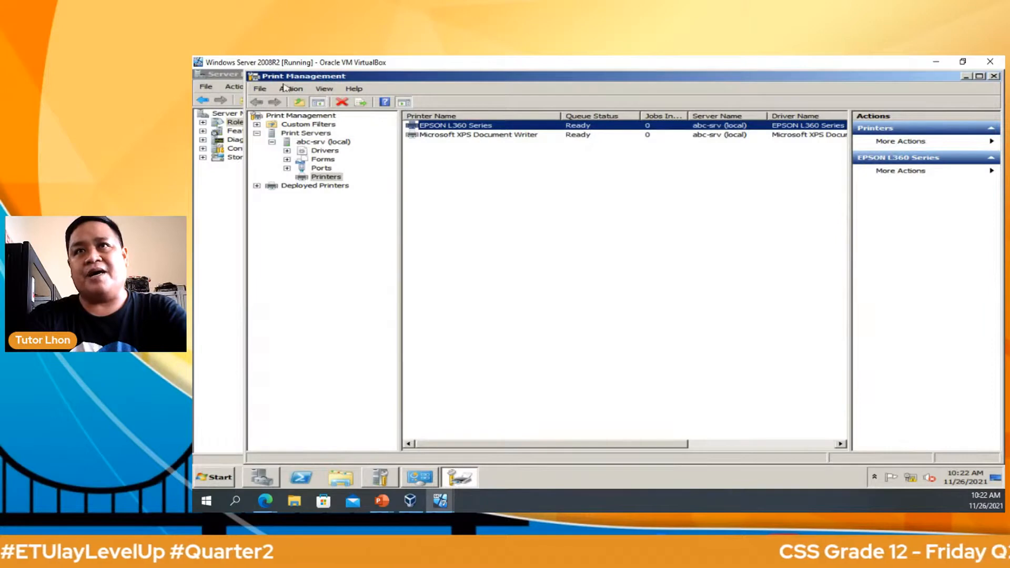
# In Print Management, add a per-machine deployment of the EPSON L360 Series printer using the PRINT GPO
pyautogui.rightClick(472, 127)
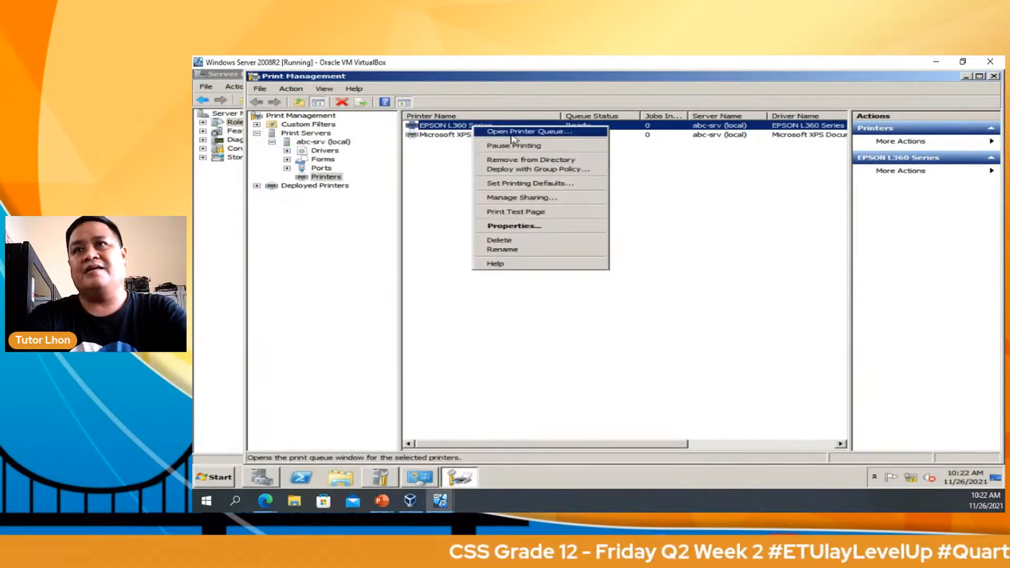
pyautogui.click(527, 169)
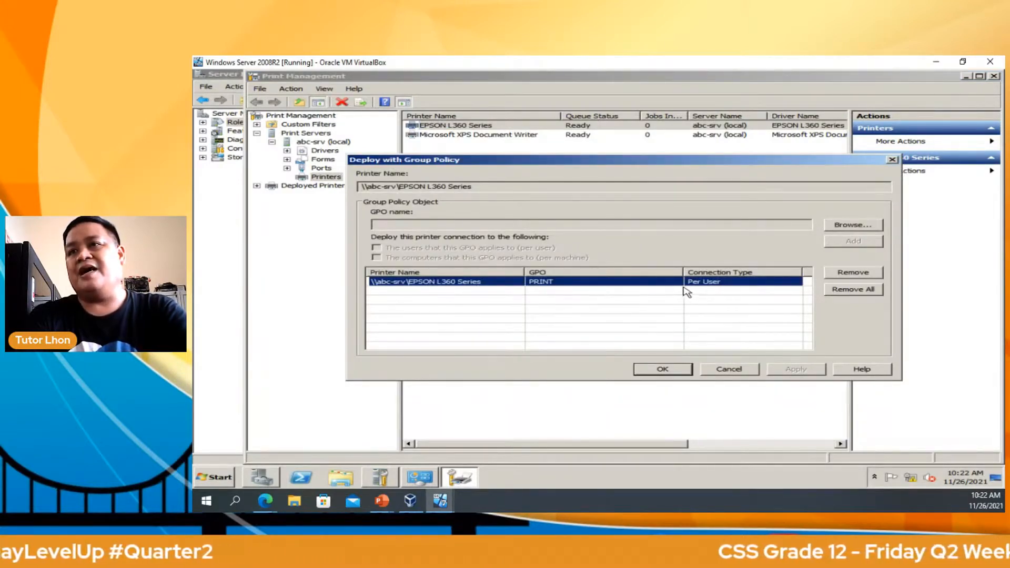
pyautogui.click(845, 226)
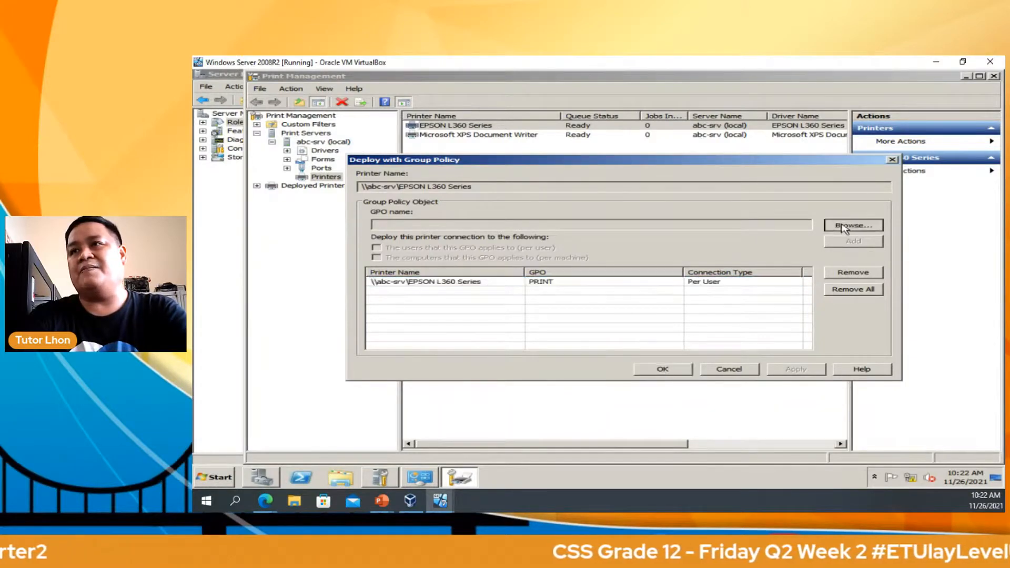
pyautogui.click(408, 312)
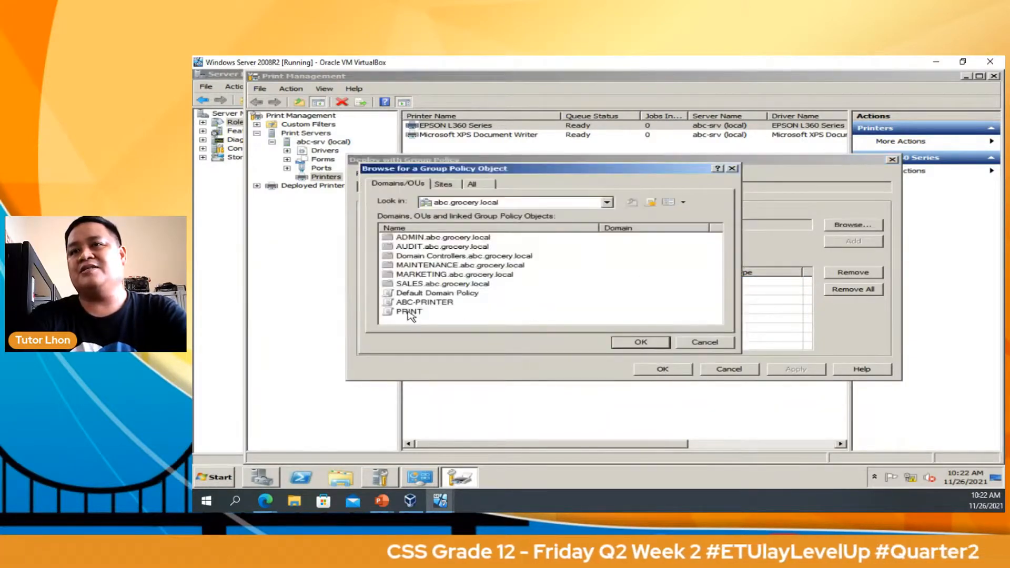
pyautogui.click(635, 344)
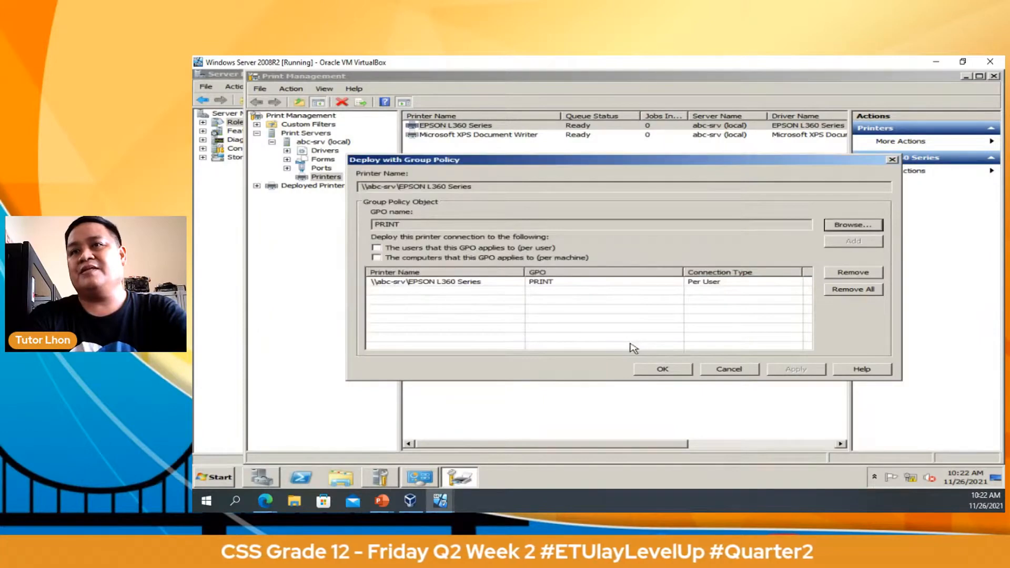
pyautogui.click(376, 257)
pyautogui.press('Return')
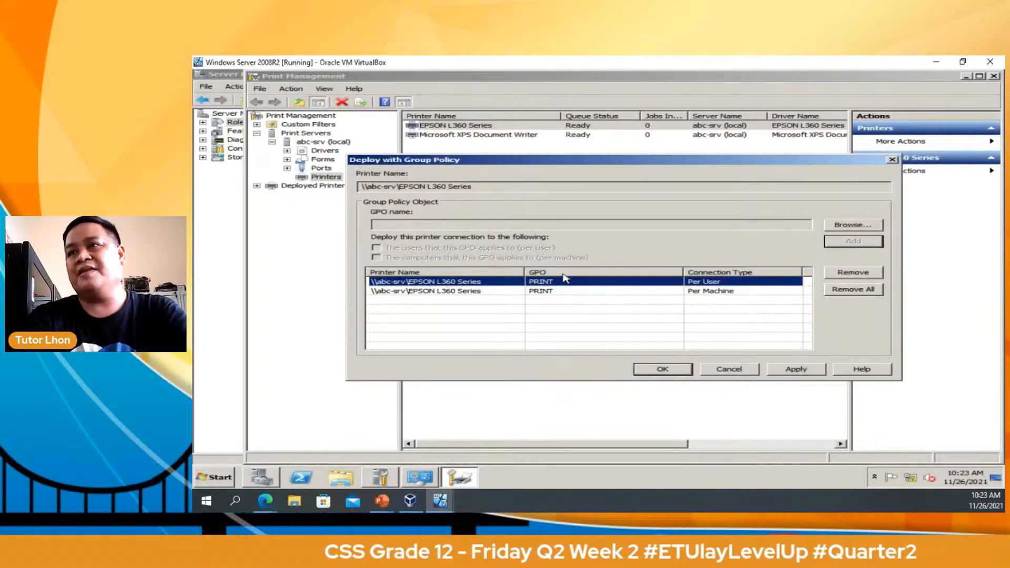
# Apply the printer deployment and reopen the EPSON L360 Series printer's Group Policy deployments to review them
pyautogui.click(796, 370)
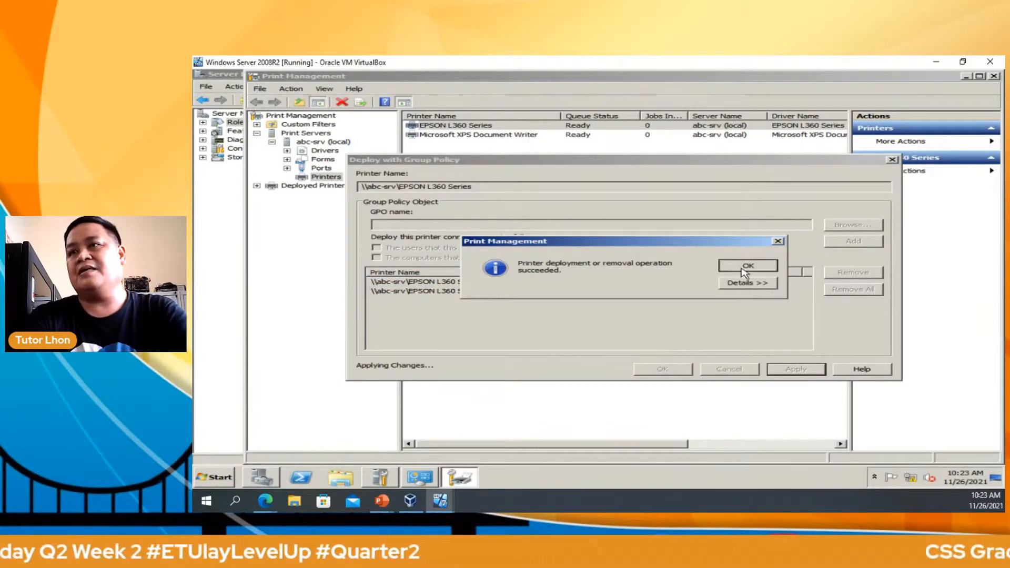
pyautogui.click(748, 267)
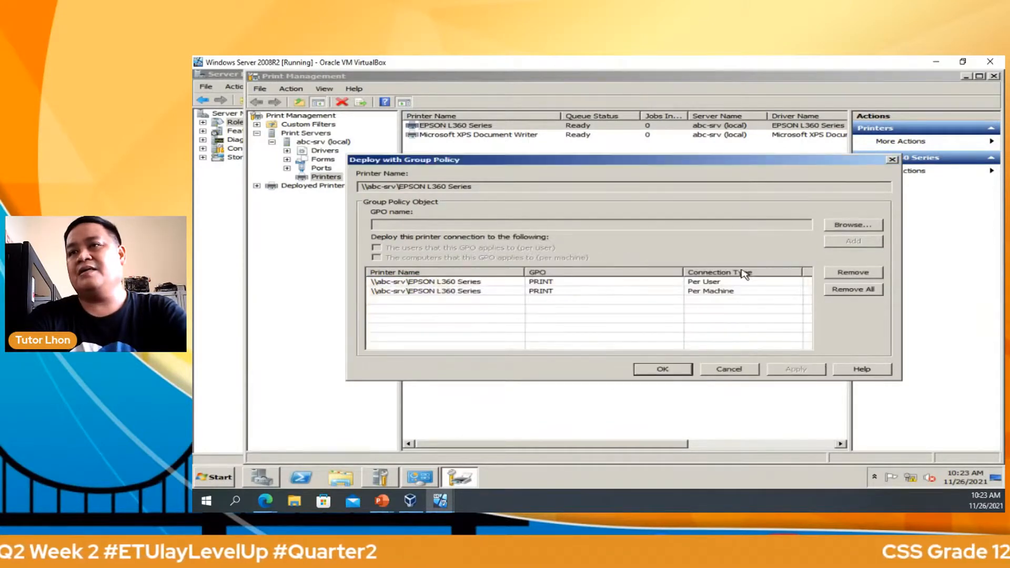
pyautogui.click(673, 374)
pyautogui.rightClick(463, 126)
pyautogui.click(505, 173)
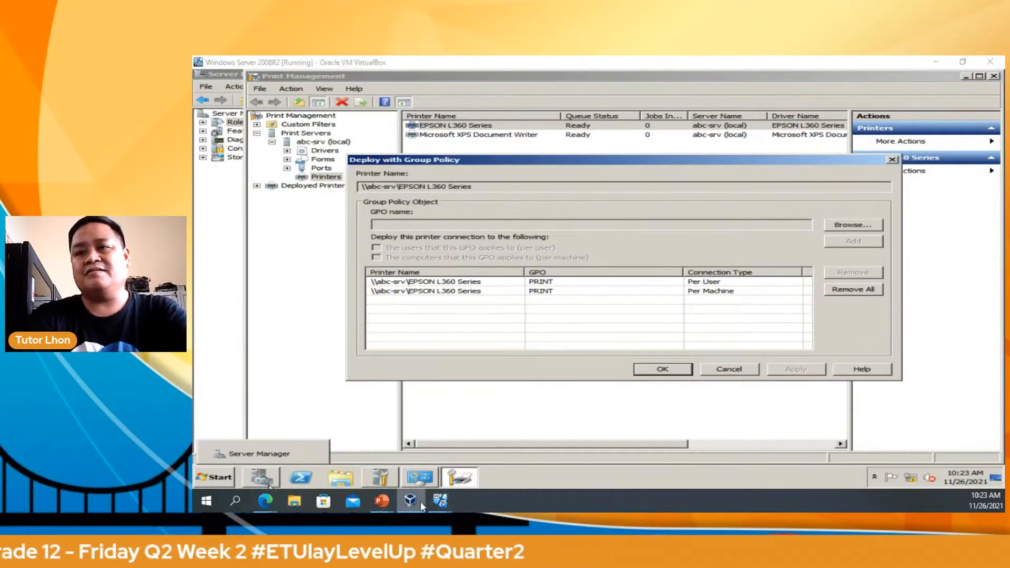
# Switch to the cc client virtual machine and check its Devices and Printers for the deployed printer
pyautogui.moveTo(434, 501)
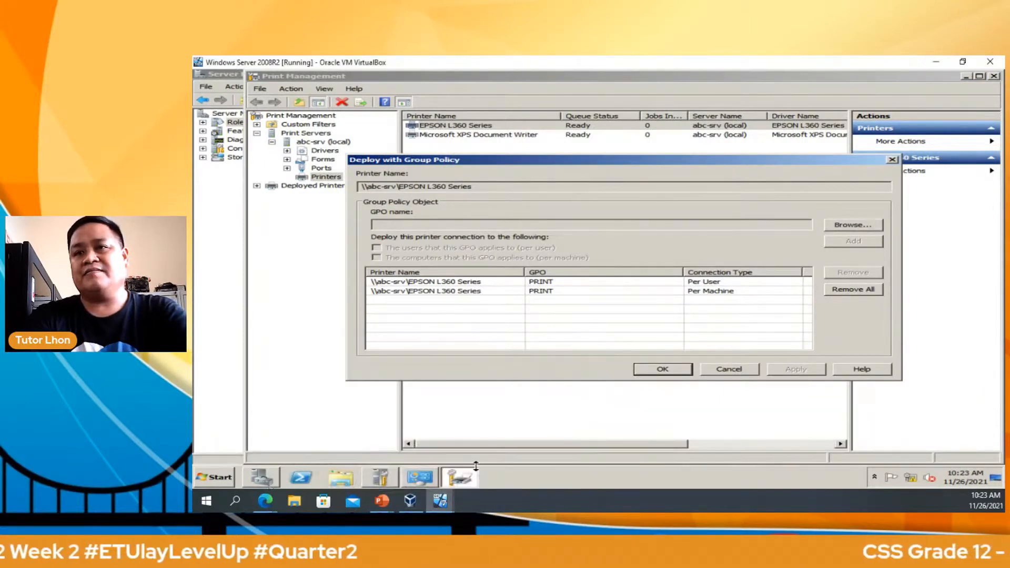
pyautogui.click(373, 452)
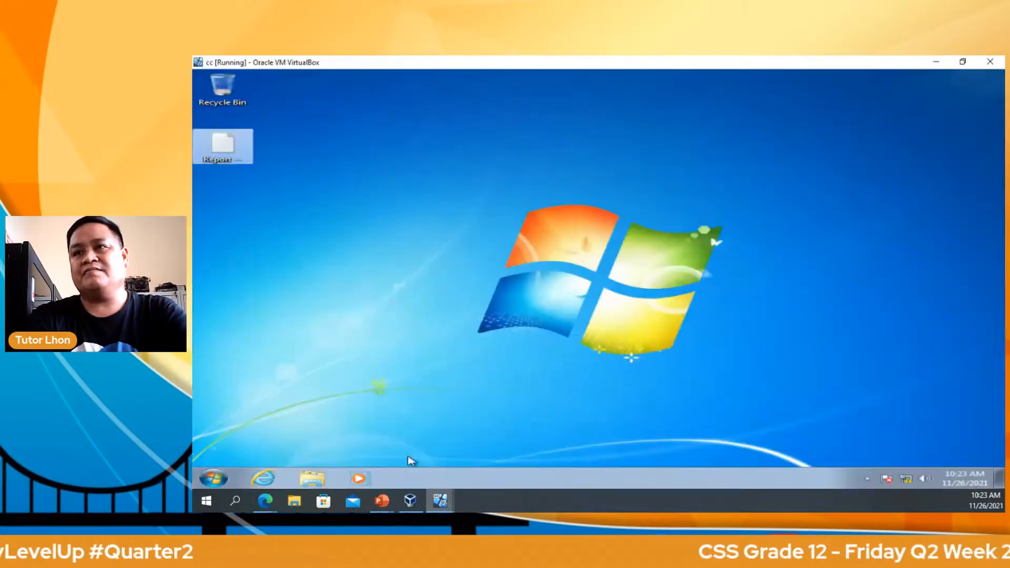
pyautogui.click(213, 479)
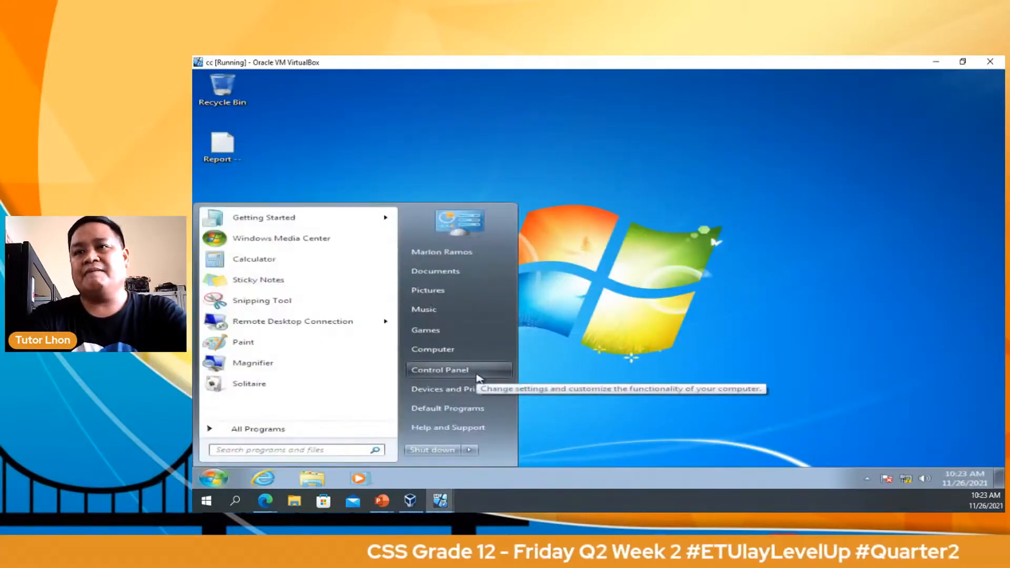
pyautogui.click(453, 389)
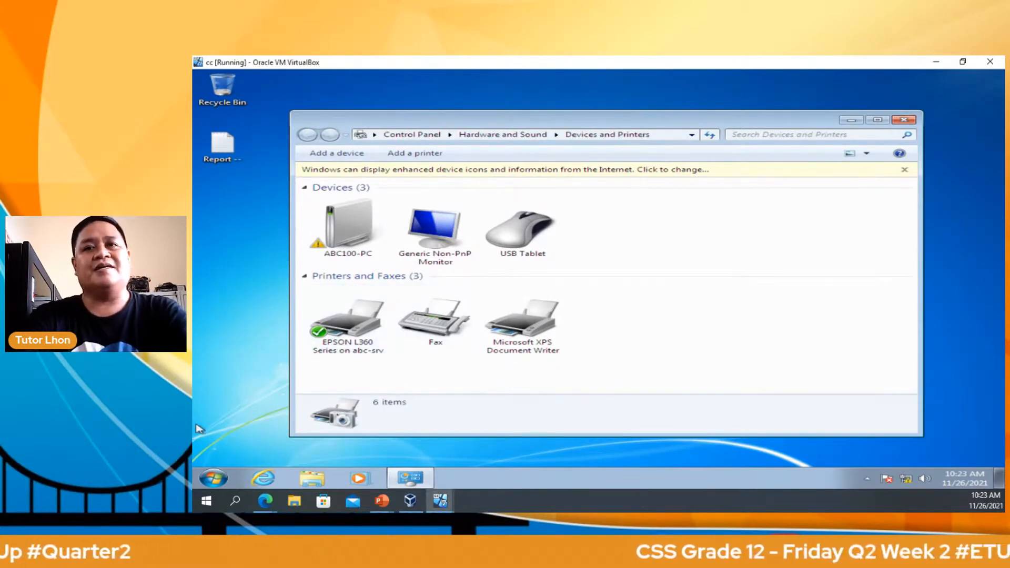
pyautogui.click(935, 63)
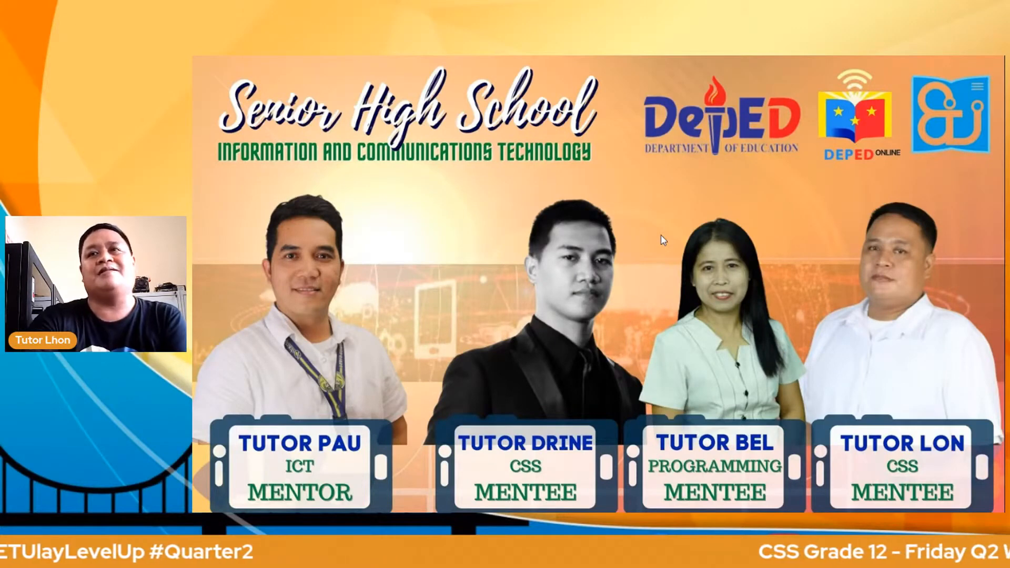
pyautogui.click(684, 232)
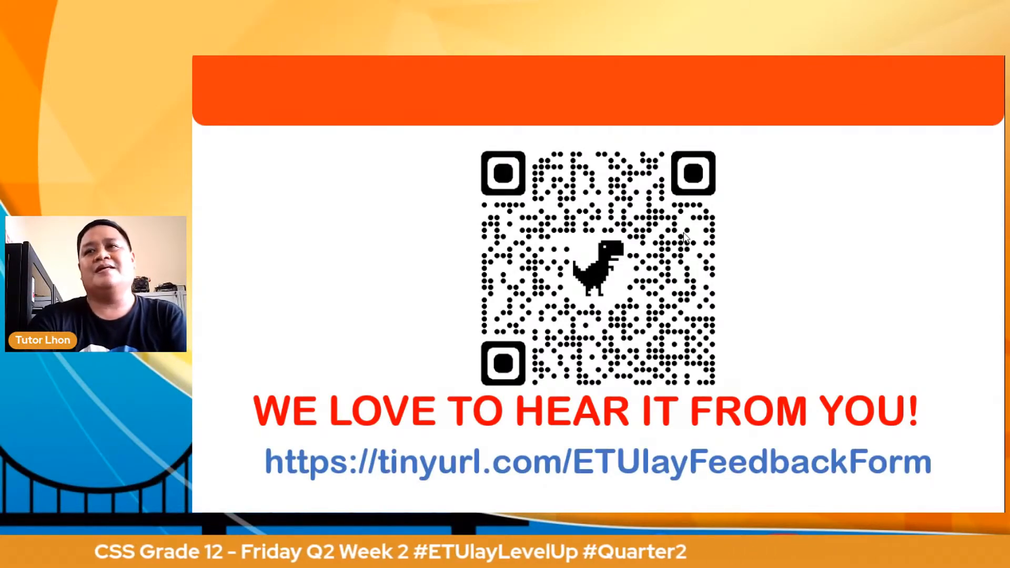
pyautogui.click(685, 238)
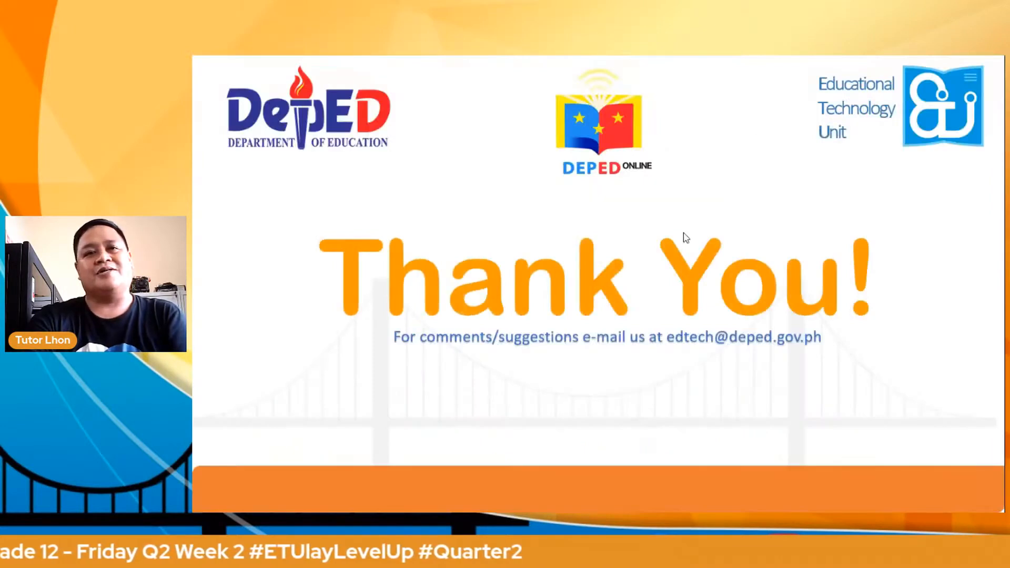